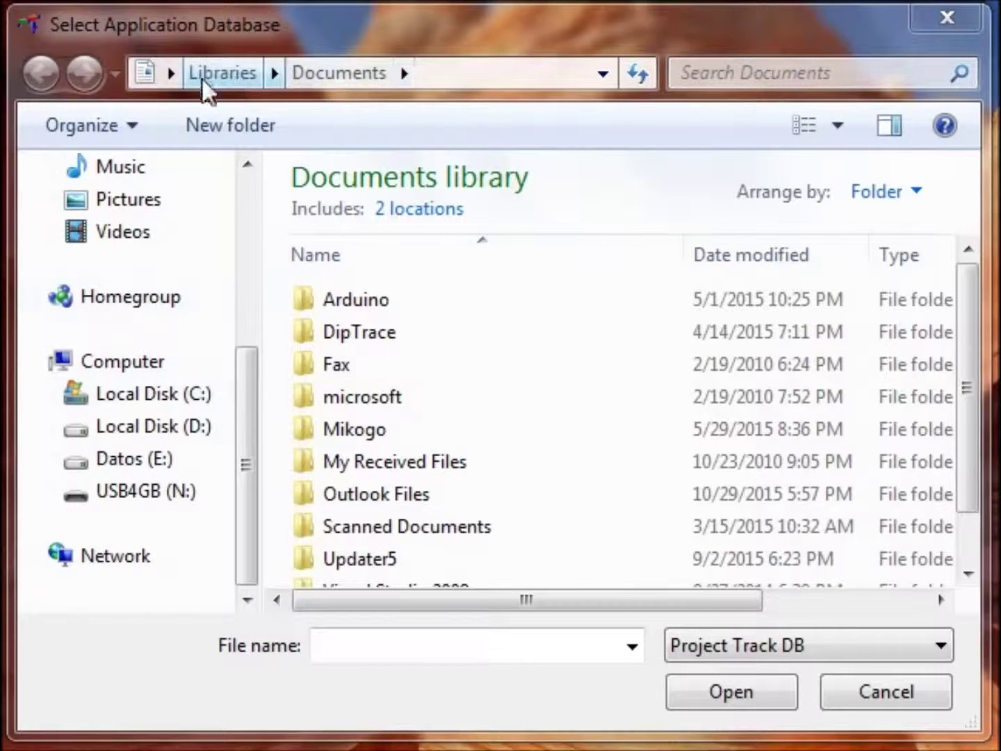
Open the ProjTrack.mdb database from the DBProjTrack folder on the Datos (E:) drive
{"action": "left_click", "coordinate": [117, 471]}
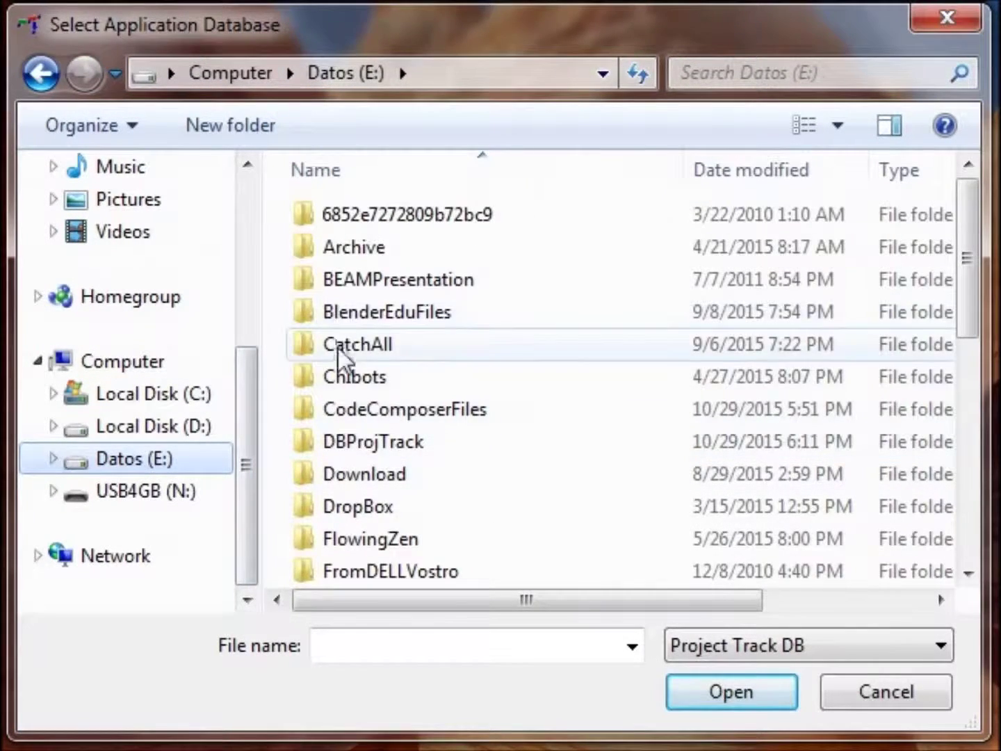
{"action": "double_click", "coordinate": [363, 448]}
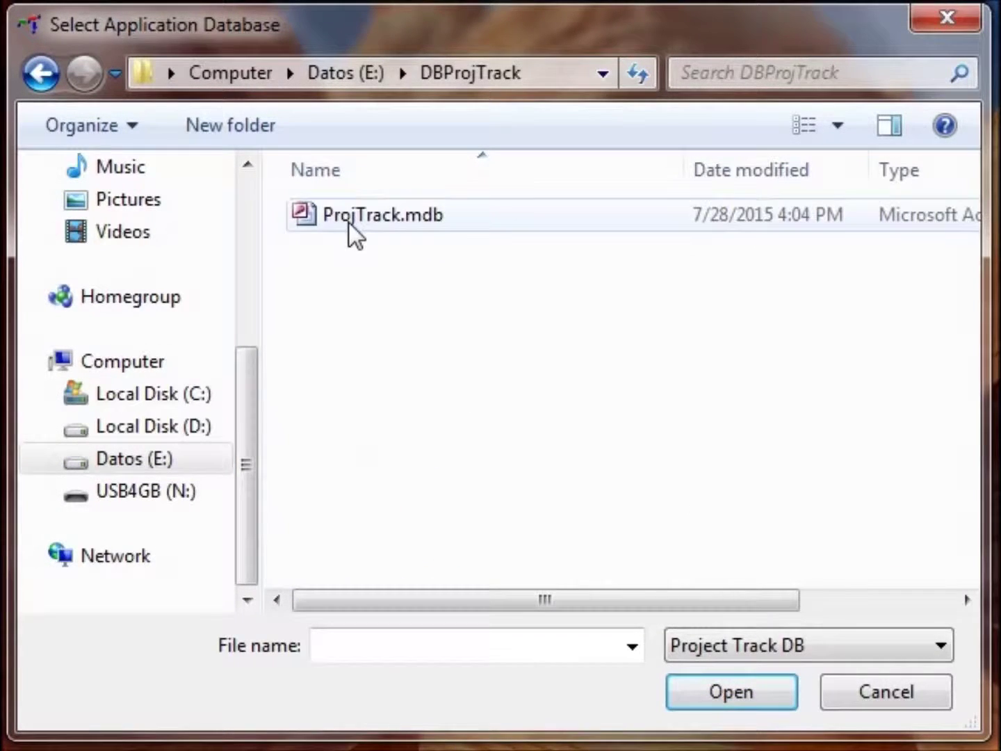
{"action": "left_click", "coordinate": [348, 221]}
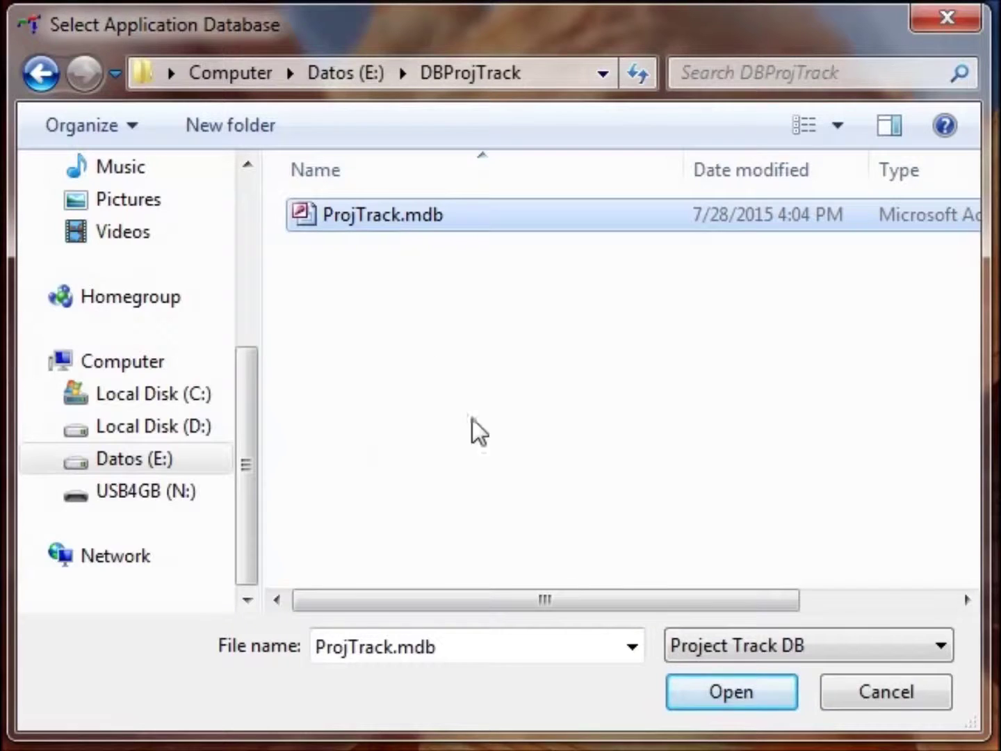
{"action": "left_click", "coordinate": [727, 694]}
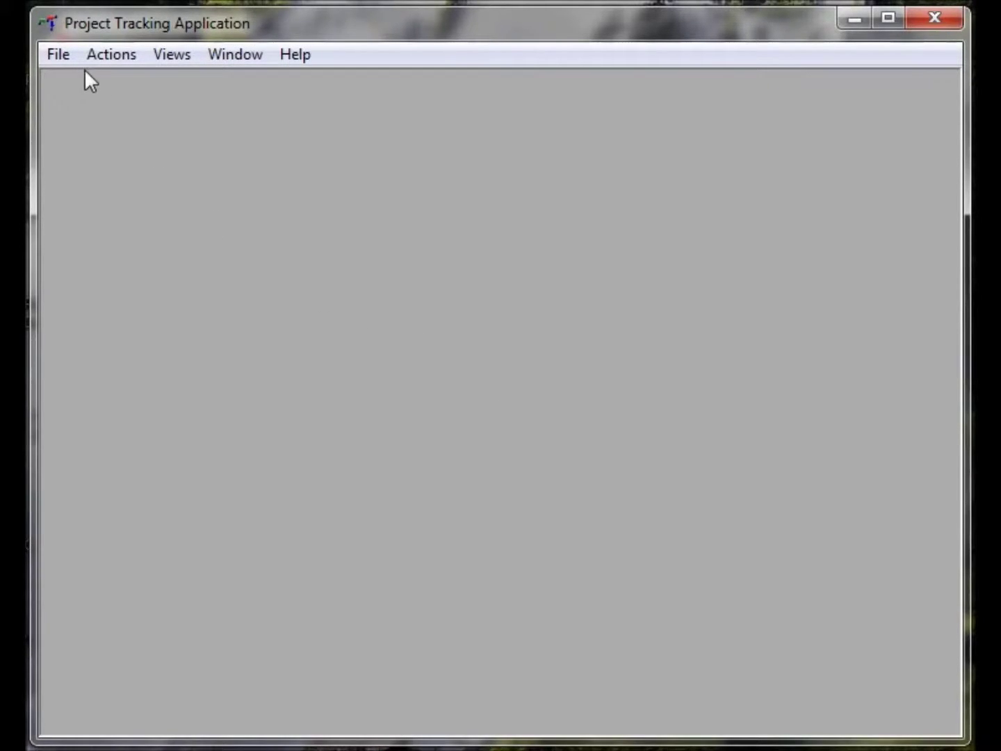
Open the project names dialog, try out "edde" as a new project name, and erase it
{"action": "left_click", "coordinate": [60, 54]}
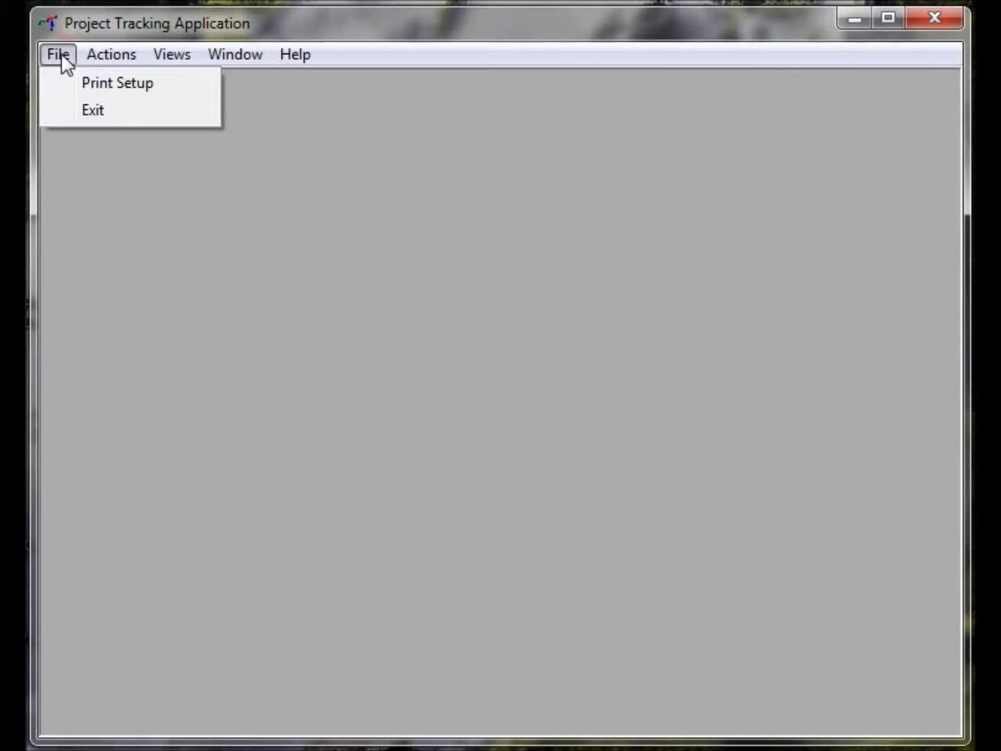
{"action": "mouse_move", "coordinate": [104, 59]}
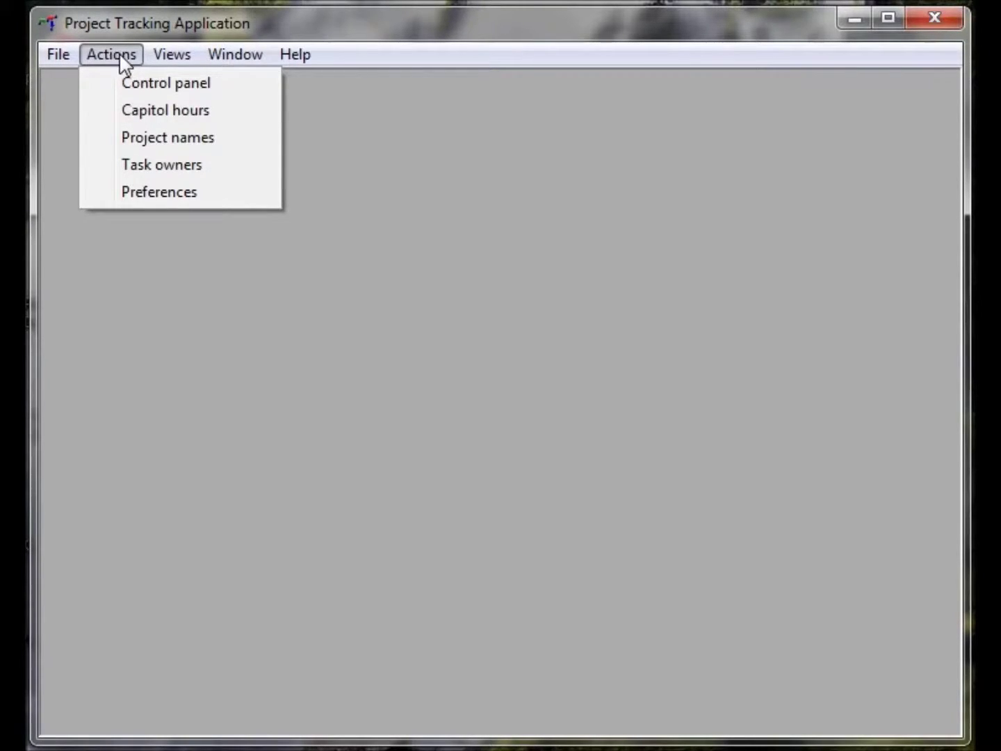
{"action": "left_click", "coordinate": [132, 145]}
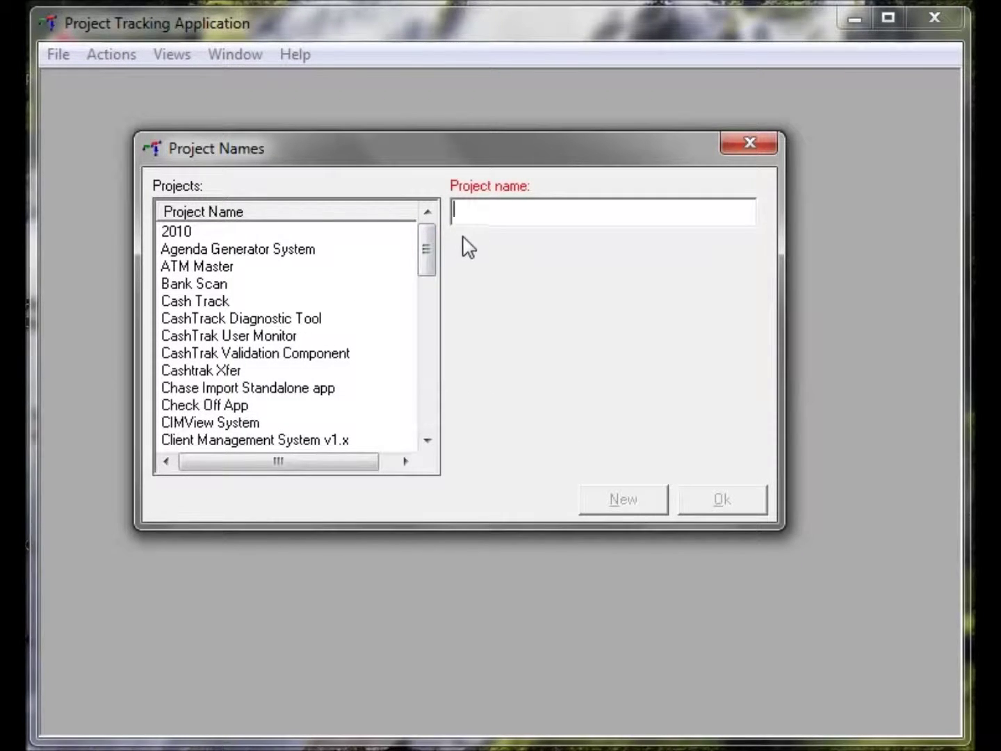
{"action": "type", "text": "edde"}
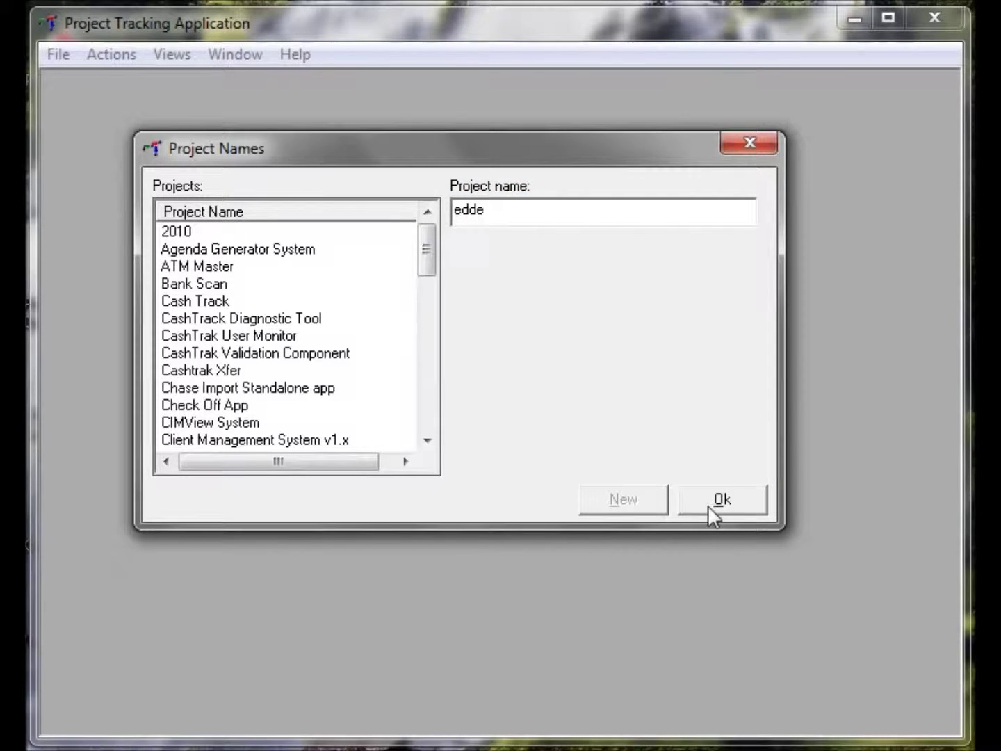
{"action": "key", "text": "BackSpace"}
{"action": "key", "text": "BackSpace"}
{"action": "key", "text": "BackSpace"}
{"action": "key", "text": "BackSpace"}
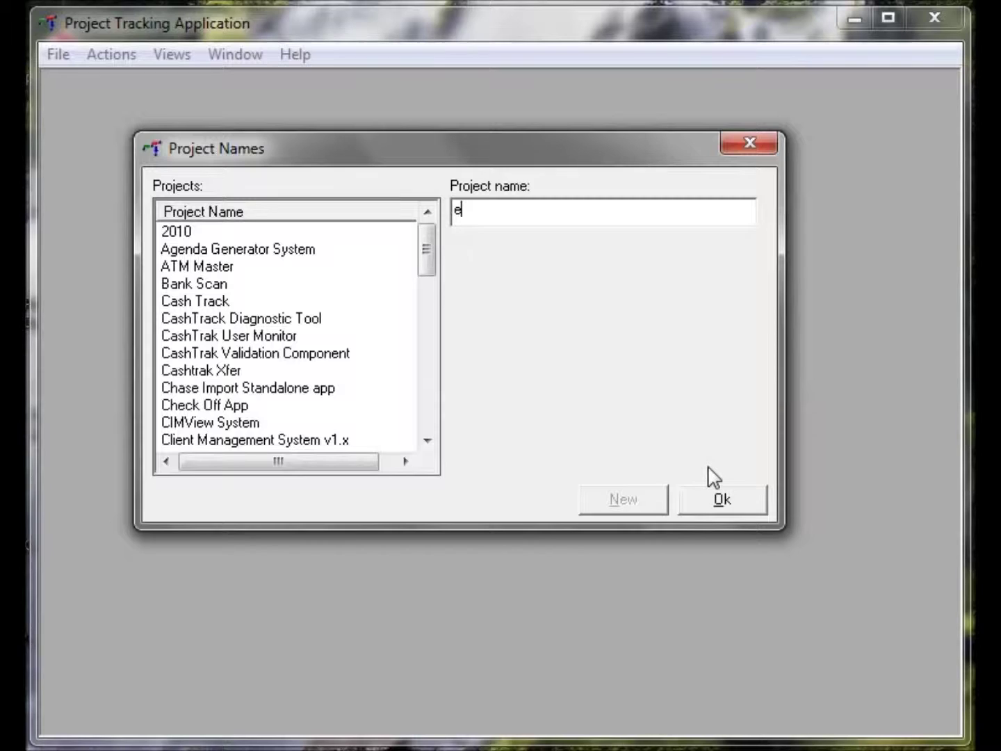
{"action": "mouse_move", "coordinate": [485, 190]}
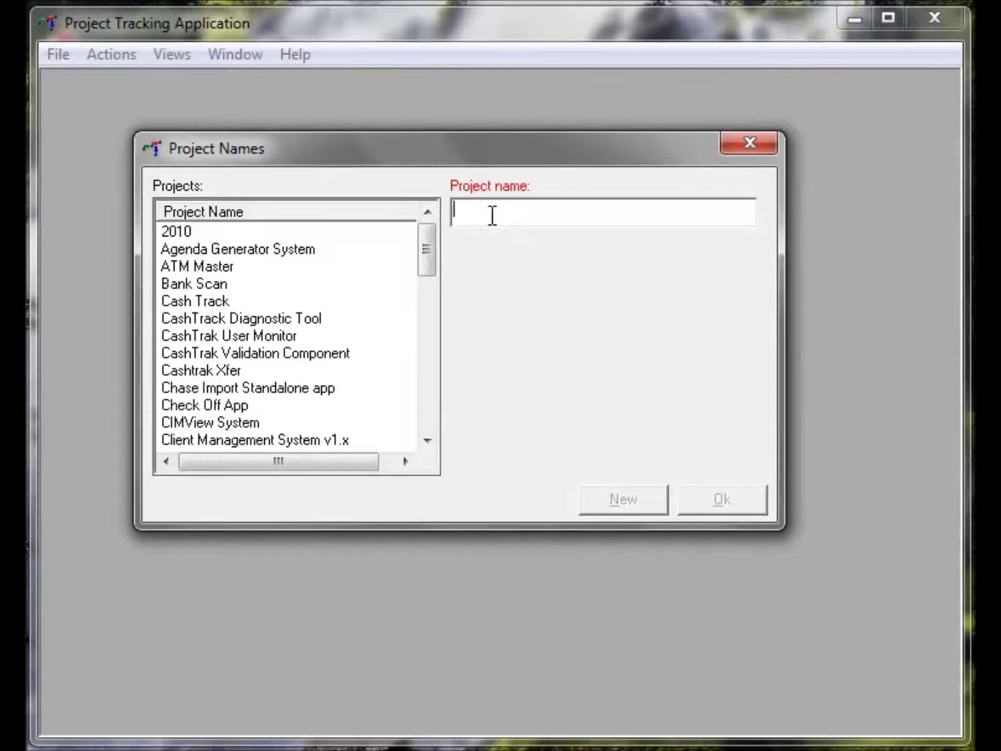
Load the Bank Scan project into the project name form, reset the form for a new entry, and close the dialog
{"action": "left_click", "coordinate": [197, 285]}
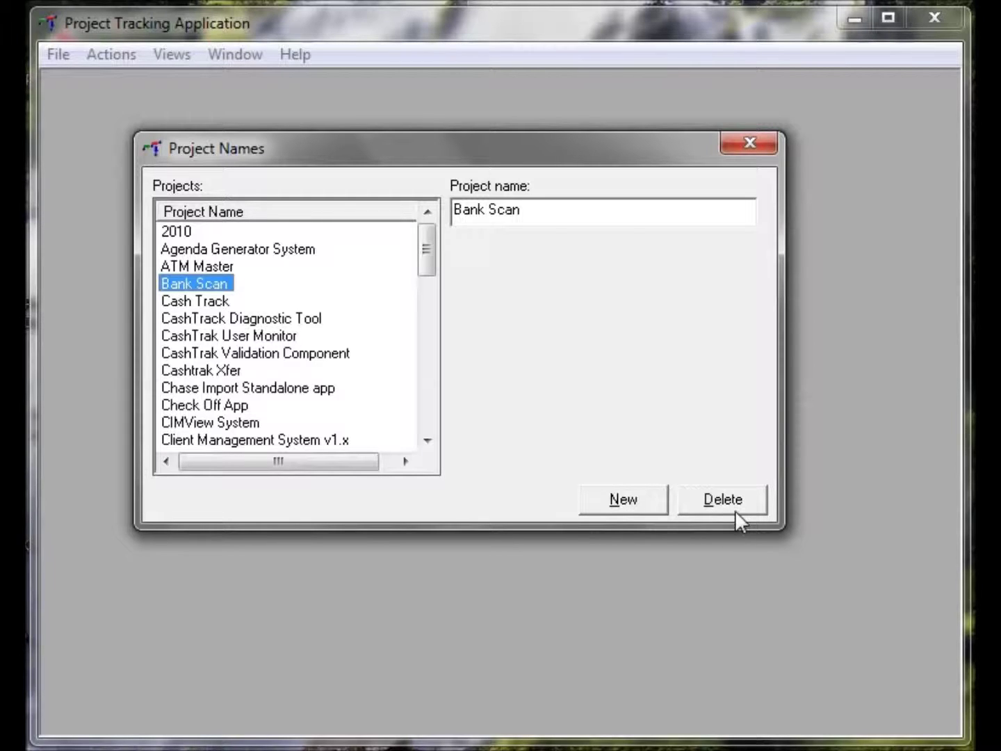
{"action": "left_click", "coordinate": [626, 506]}
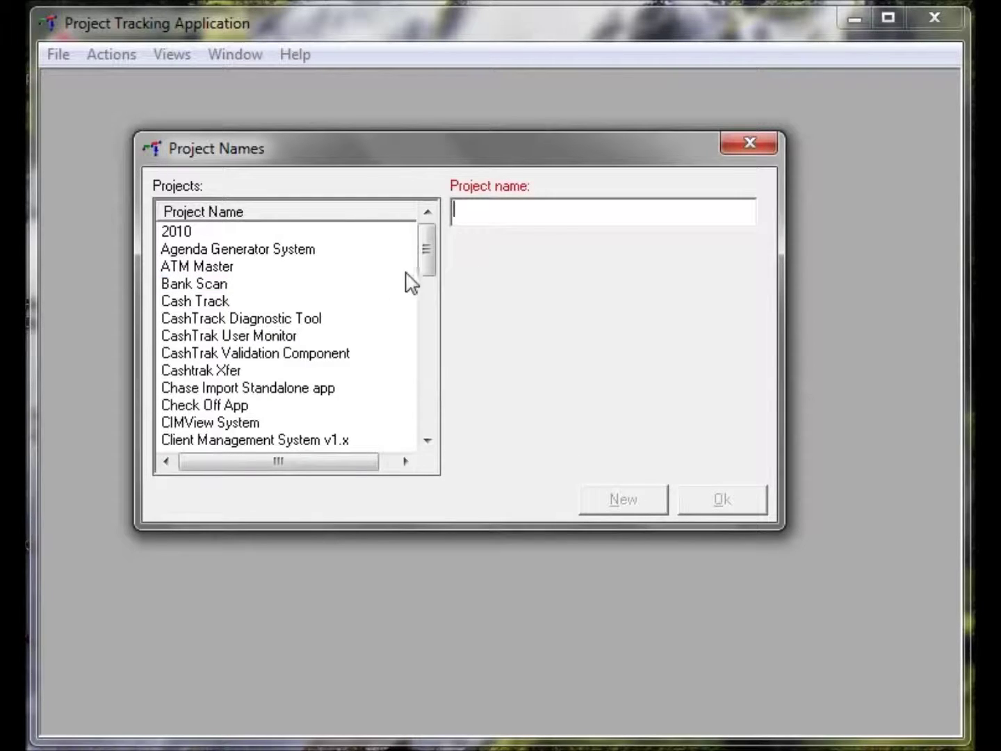
{"action": "left_click", "coordinate": [749, 143]}
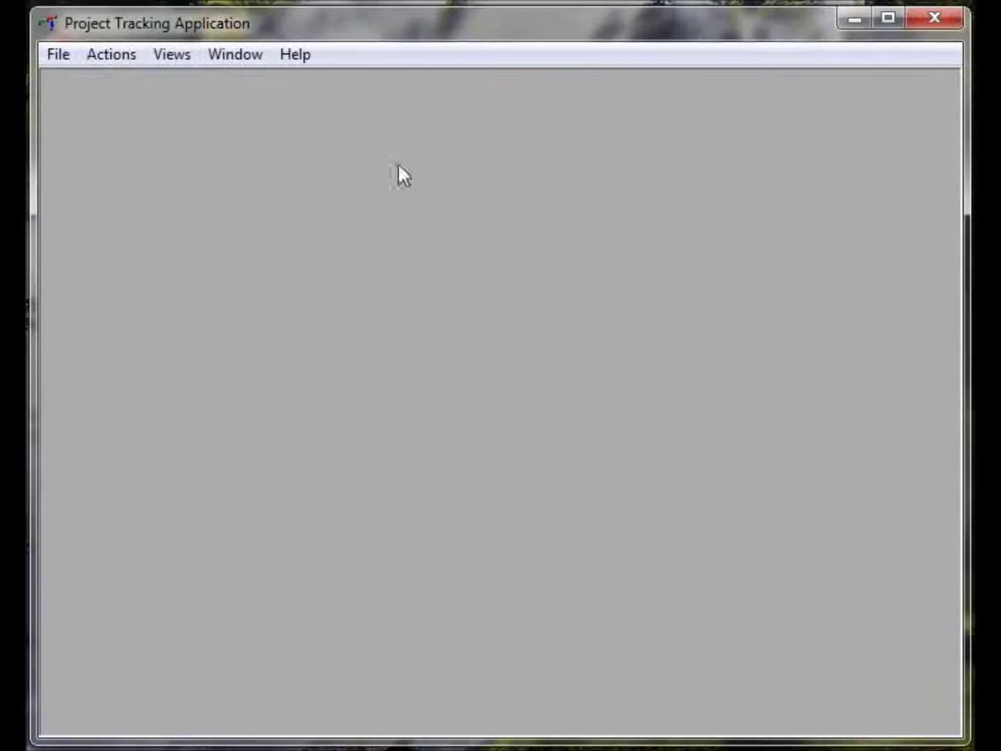
Open the task owners dialog, try "ww" as a new owner entry, and close the dialog without saving
{"action": "left_click", "coordinate": [104, 55]}
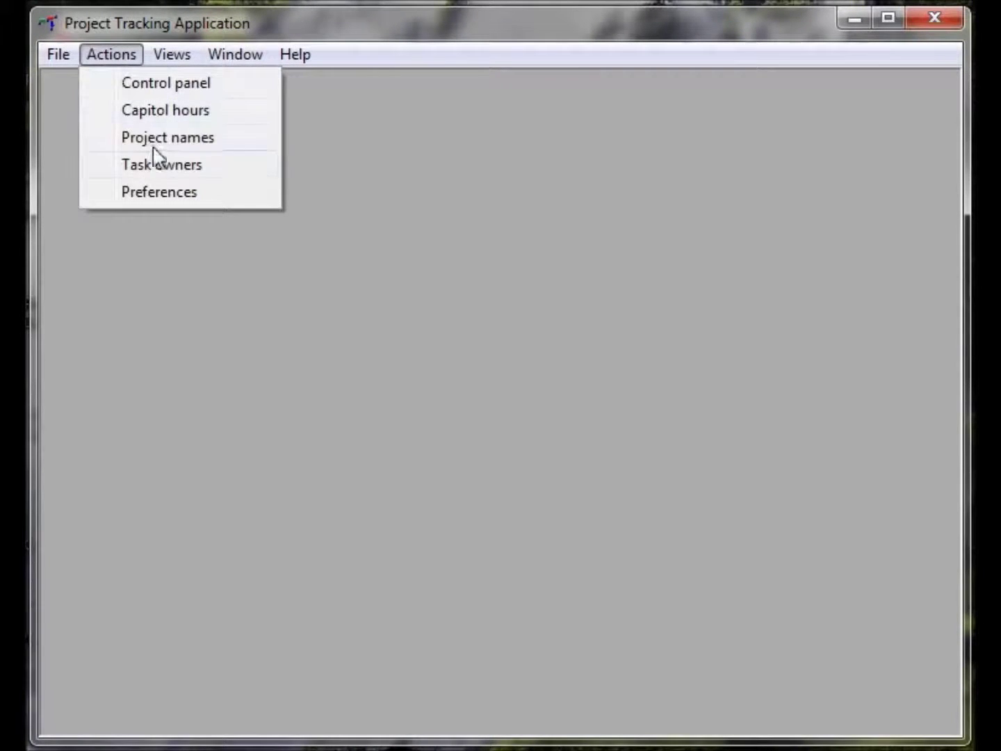
{"action": "left_click", "coordinate": [152, 172]}
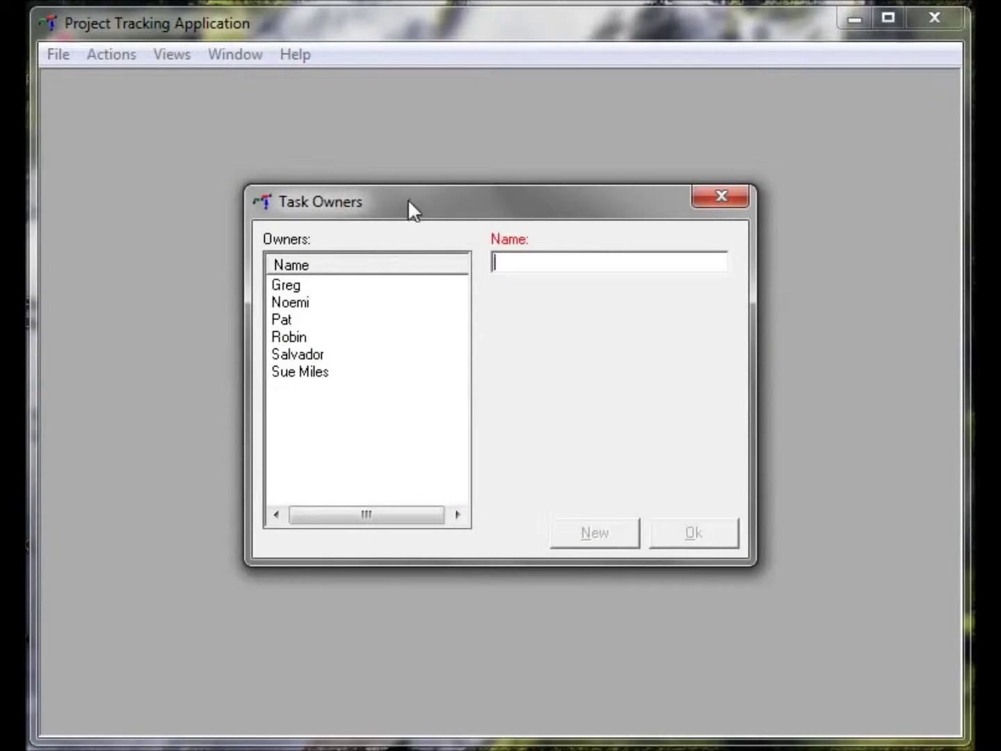
{"action": "left_click_drag", "start_coordinate": [407, 199], "coordinate": [384, 155]}
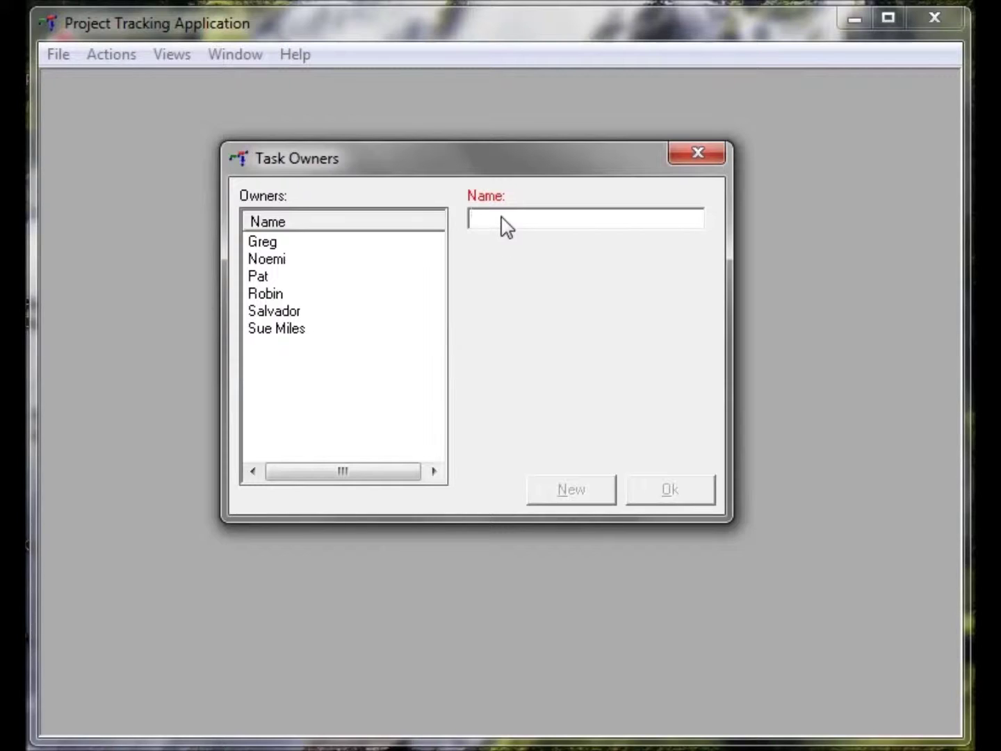
{"action": "type", "text": "ww"}
{"action": "left_click", "coordinate": [694, 154]}
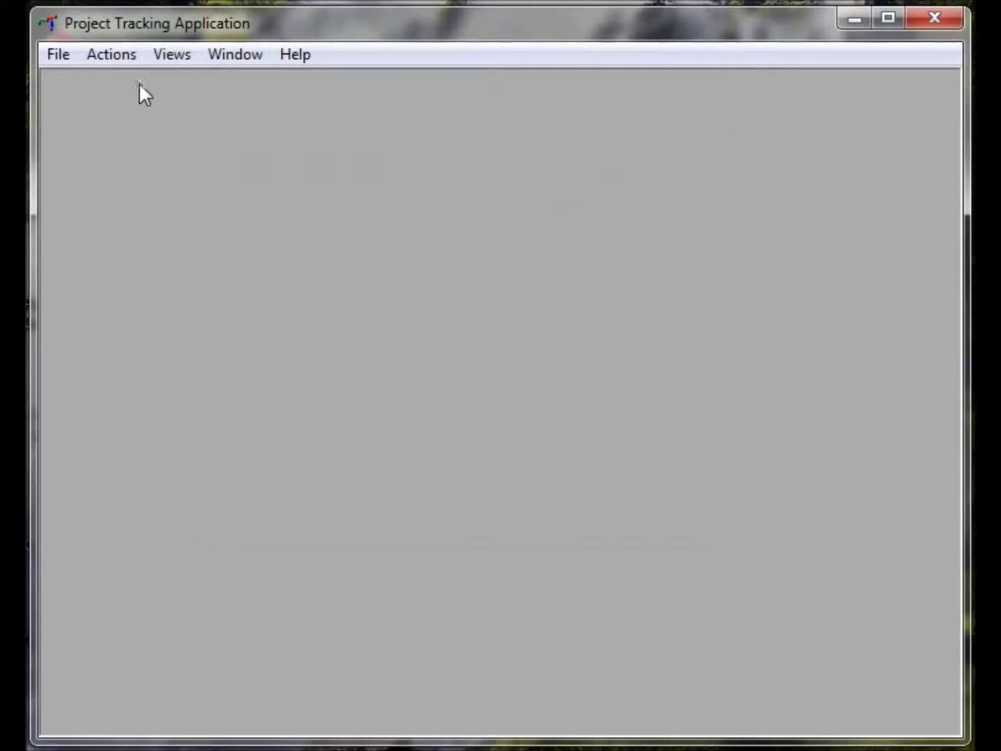
Open the Project Tracker Control Panel and choose Bank Scan as the project
{"action": "left_click", "coordinate": [111, 54]}
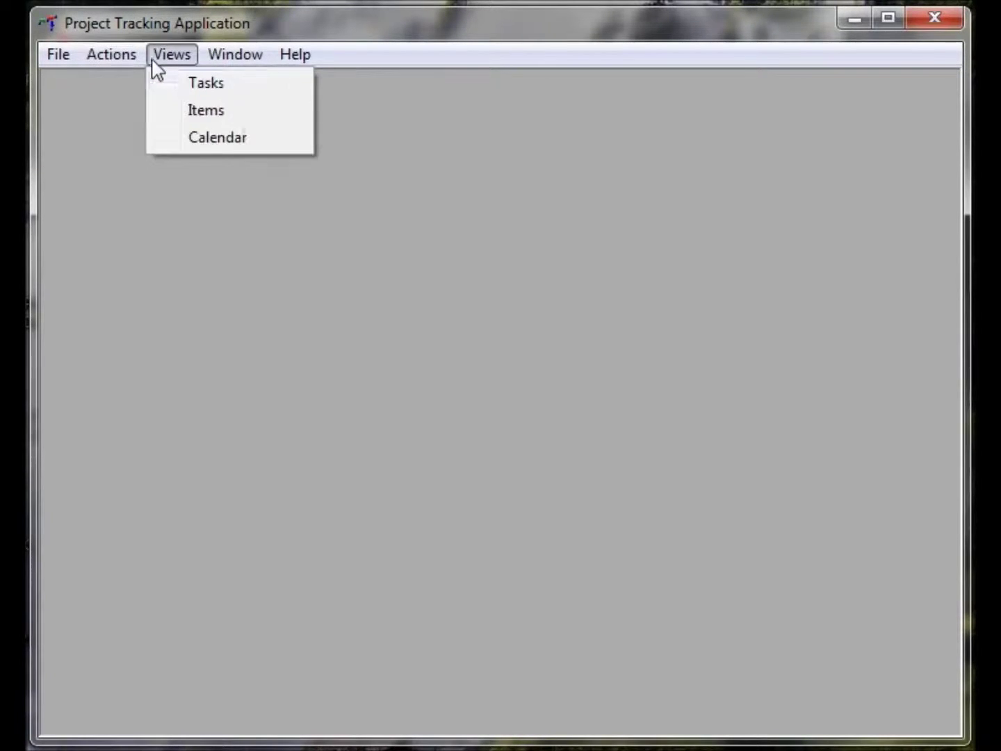
{"action": "left_click", "coordinate": [131, 84]}
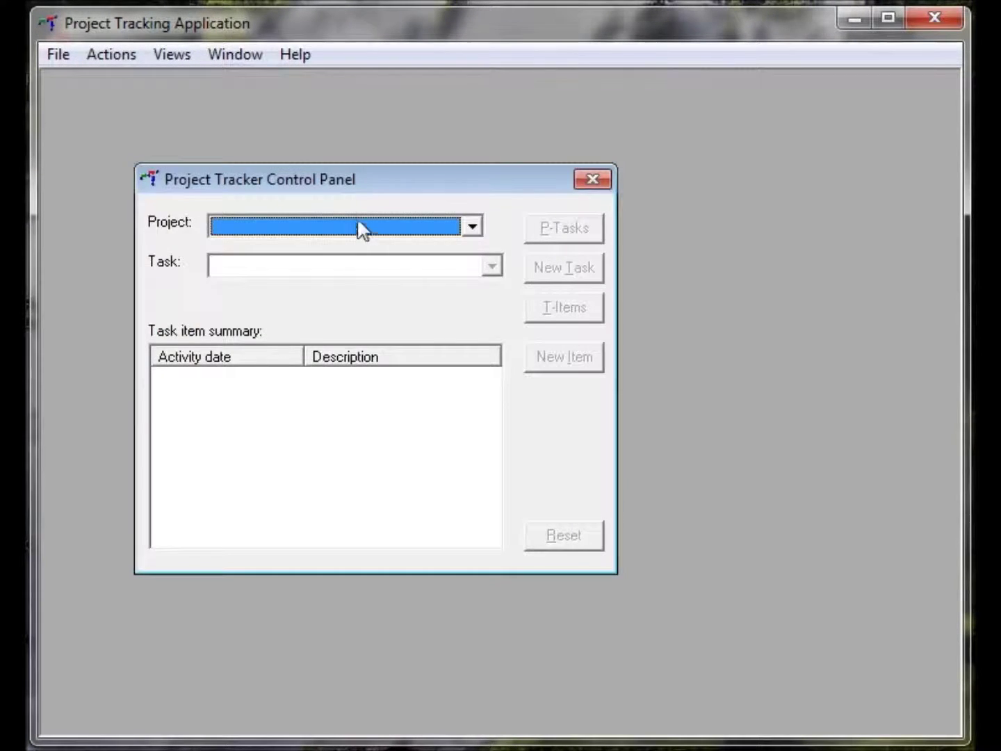
{"action": "left_click_drag", "start_coordinate": [352, 185], "coordinate": [419, 132]}
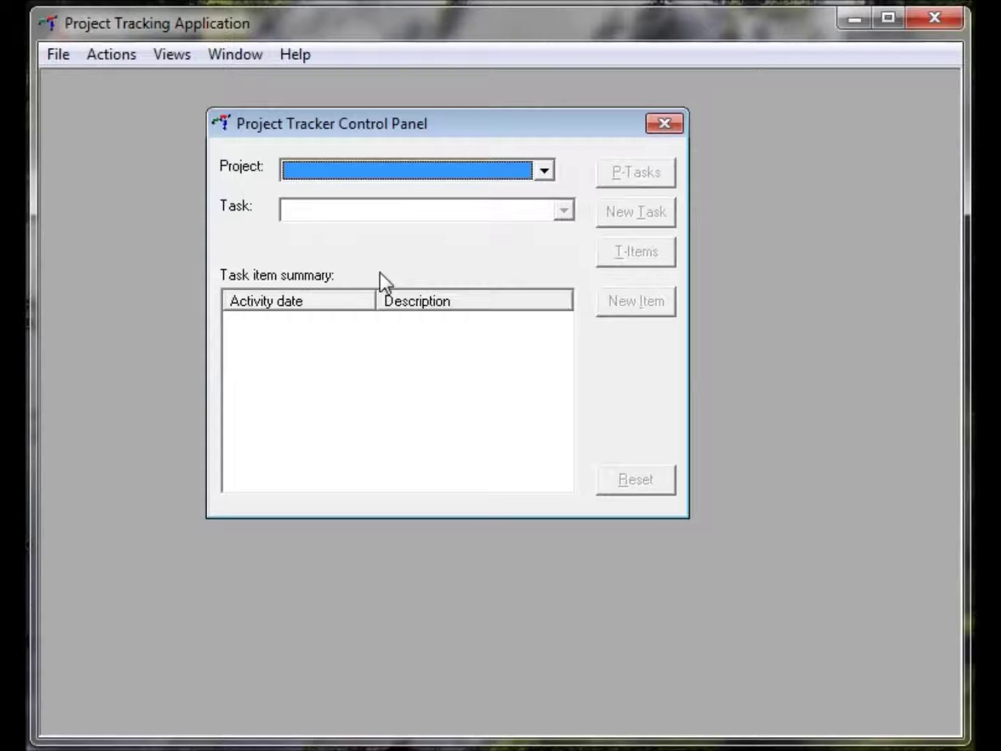
{"action": "left_click", "coordinate": [547, 172]}
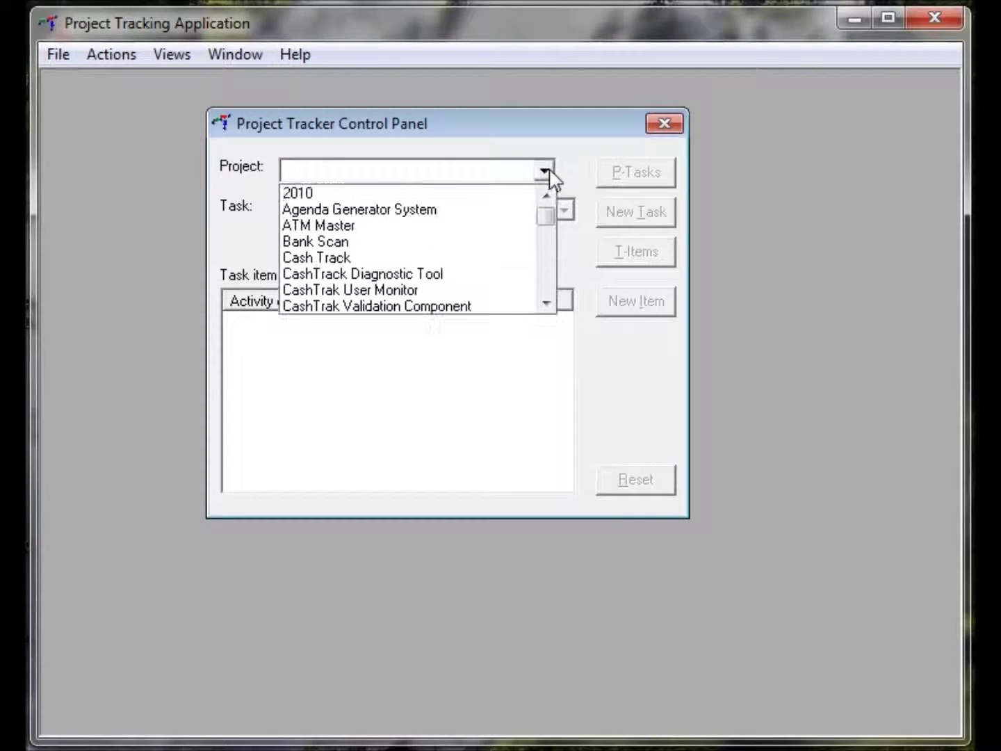
{"action": "left_click", "coordinate": [325, 243]}
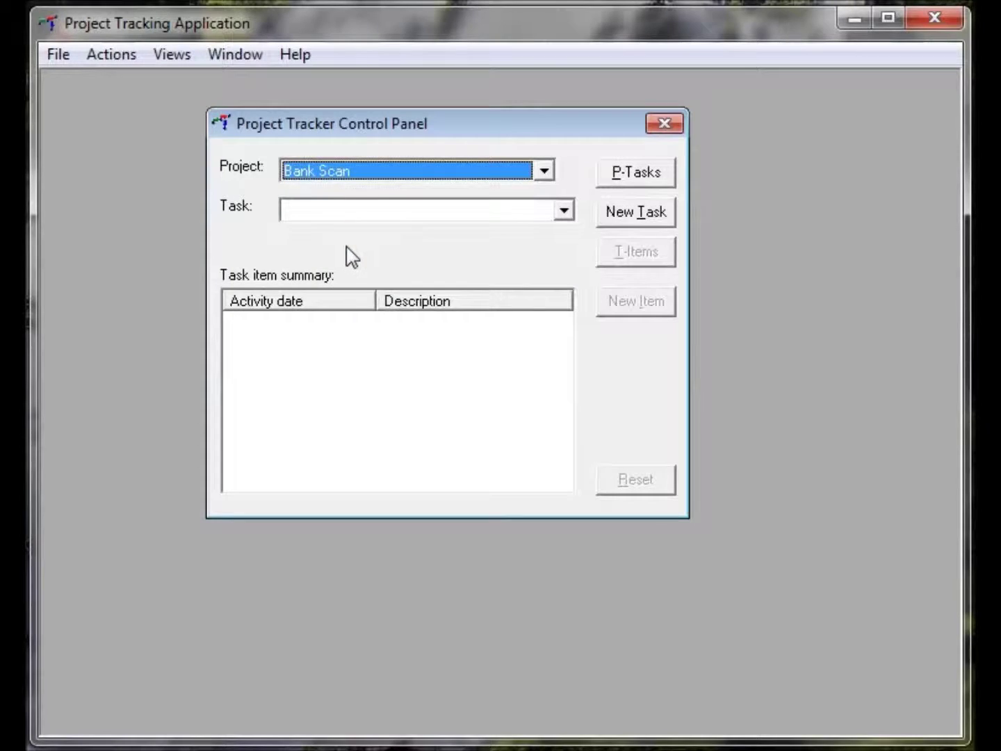
View the list of all tasks in the Bank Scan project and close it
{"action": "left_click", "coordinate": [632, 177]}
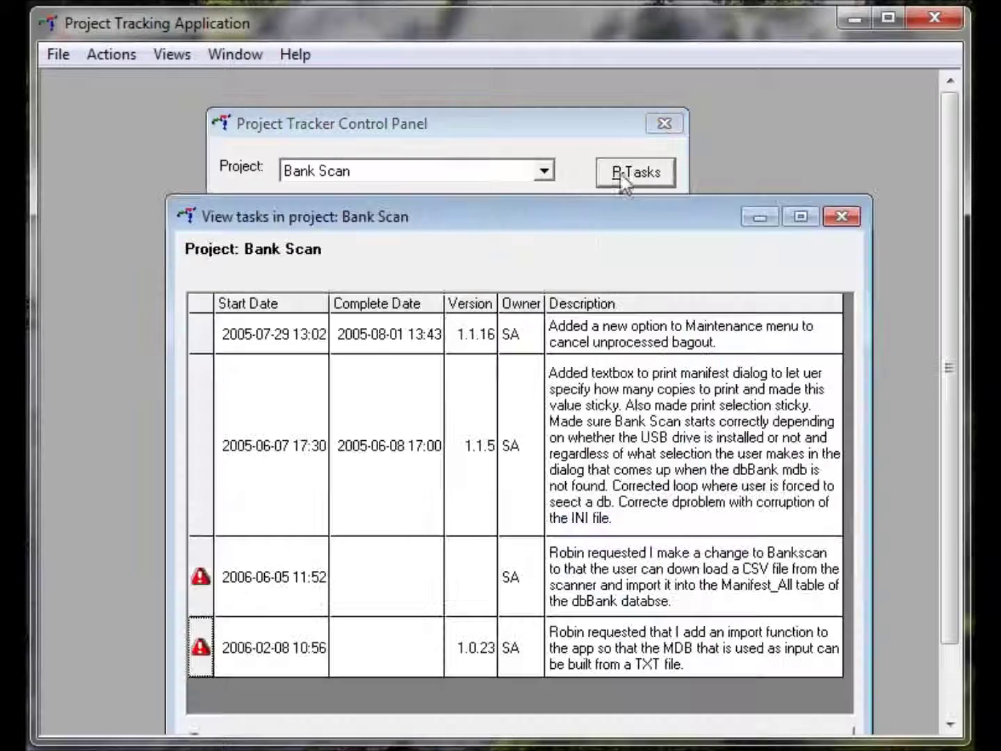
{"action": "left_click_drag", "start_coordinate": [535, 217], "coordinate": [491, 116]}
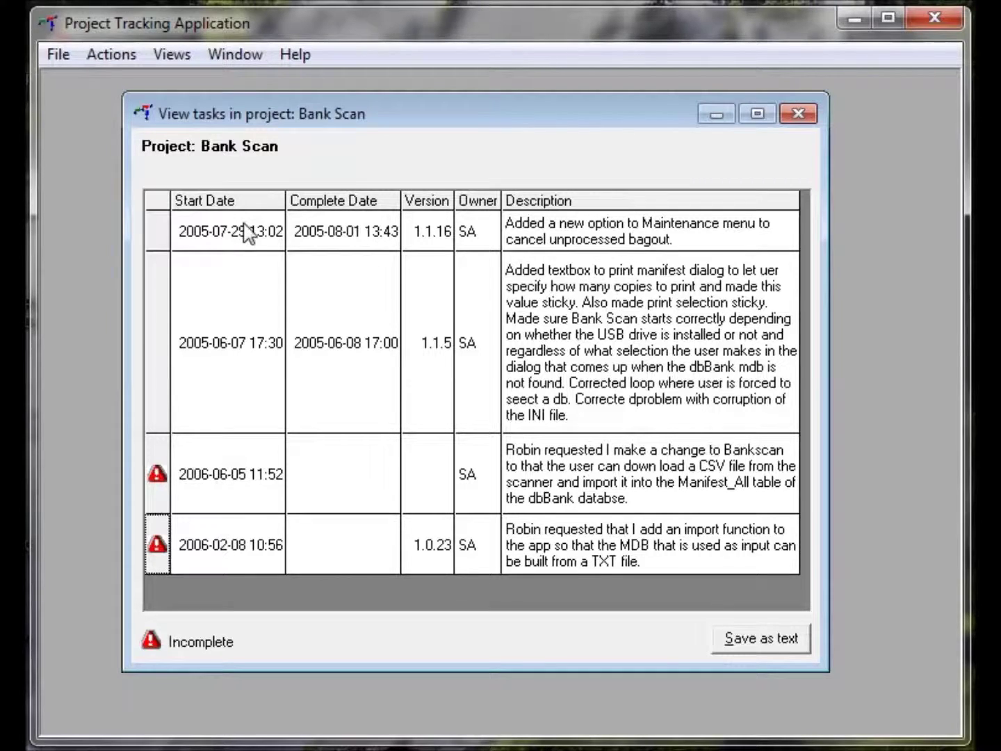
{"action": "left_click", "coordinate": [797, 112]}
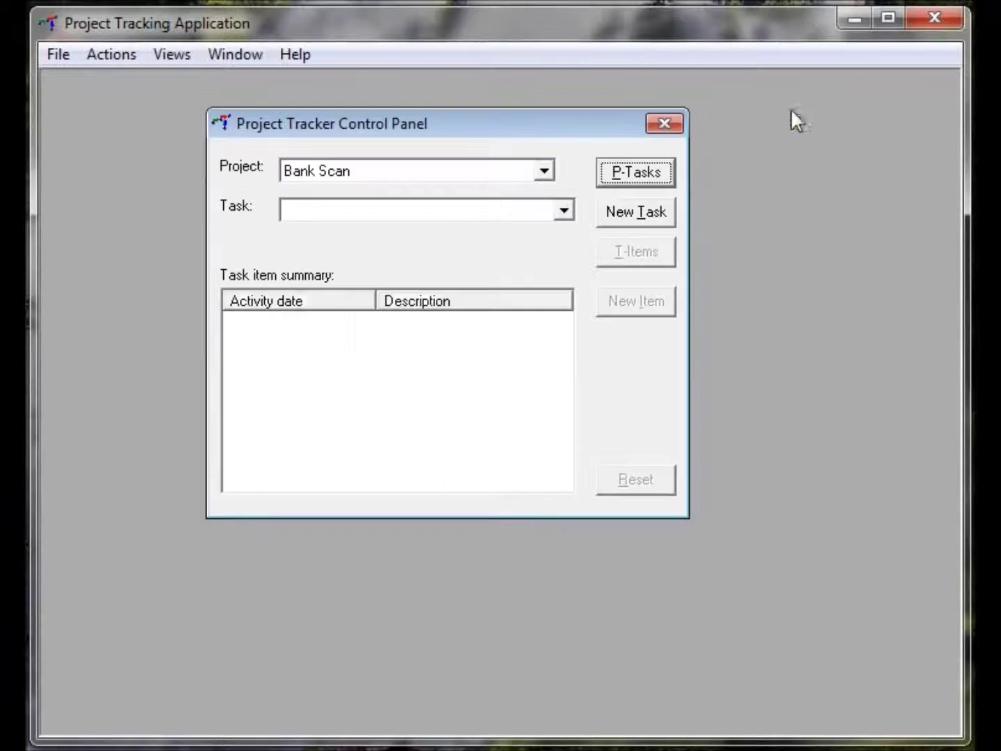
Start a new task for the Bank Scan project and assign it an owner from the list
{"action": "left_click", "coordinate": [563, 210]}
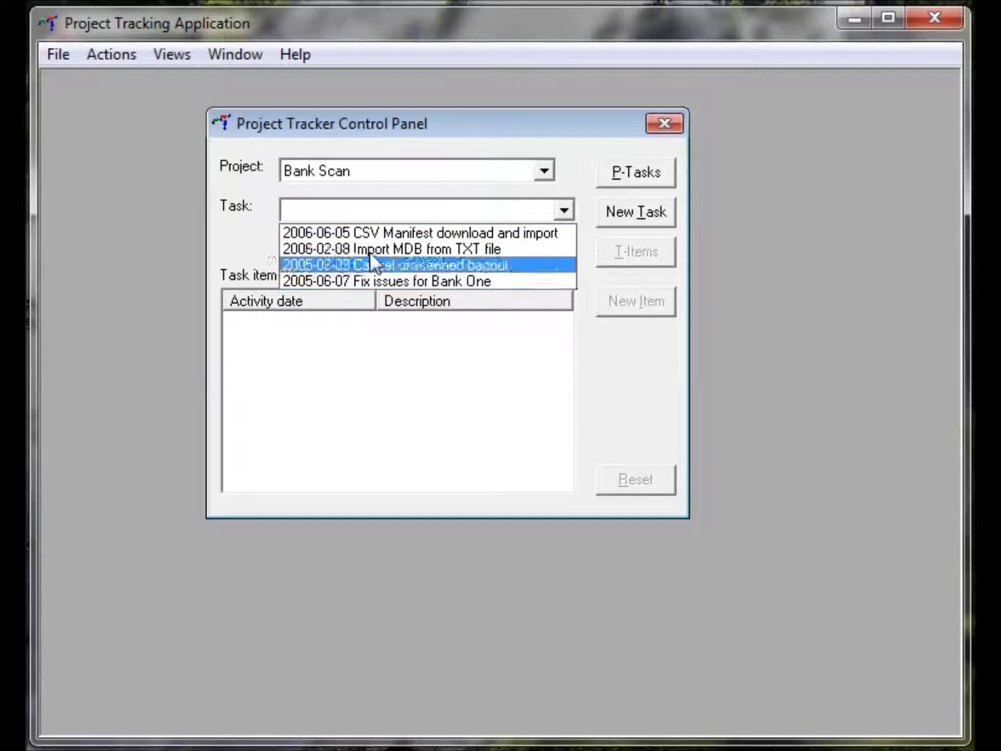
{"action": "left_click", "coordinate": [572, 174]}
{"action": "left_click", "coordinate": [638, 215]}
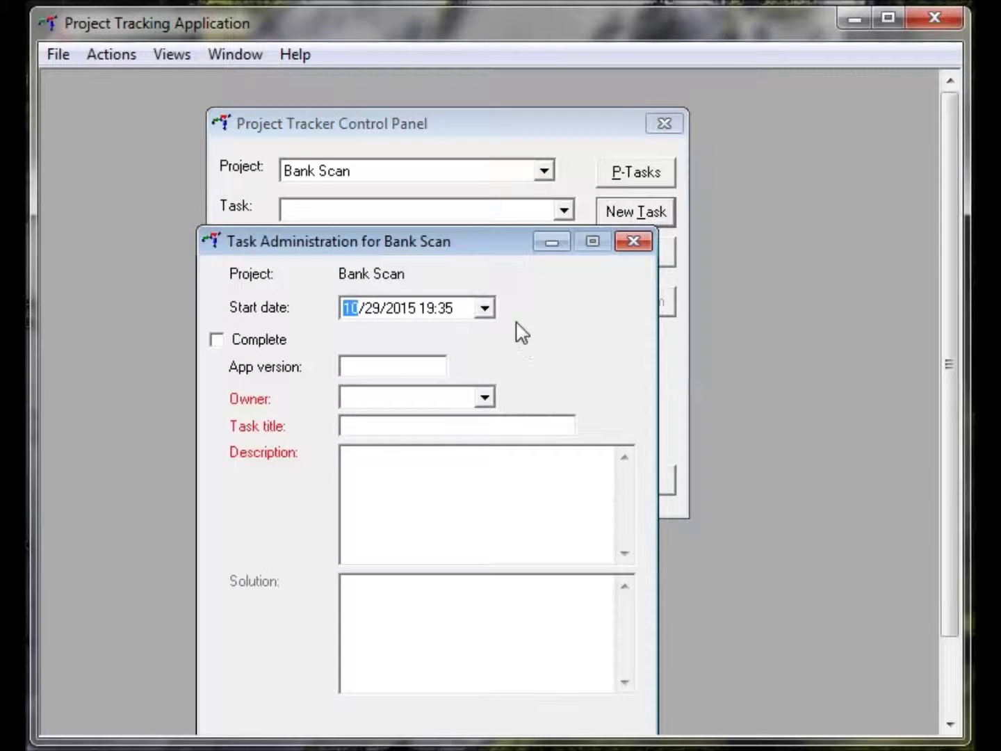
{"action": "left_click_drag", "start_coordinate": [422, 238], "coordinate": [450, 127]}
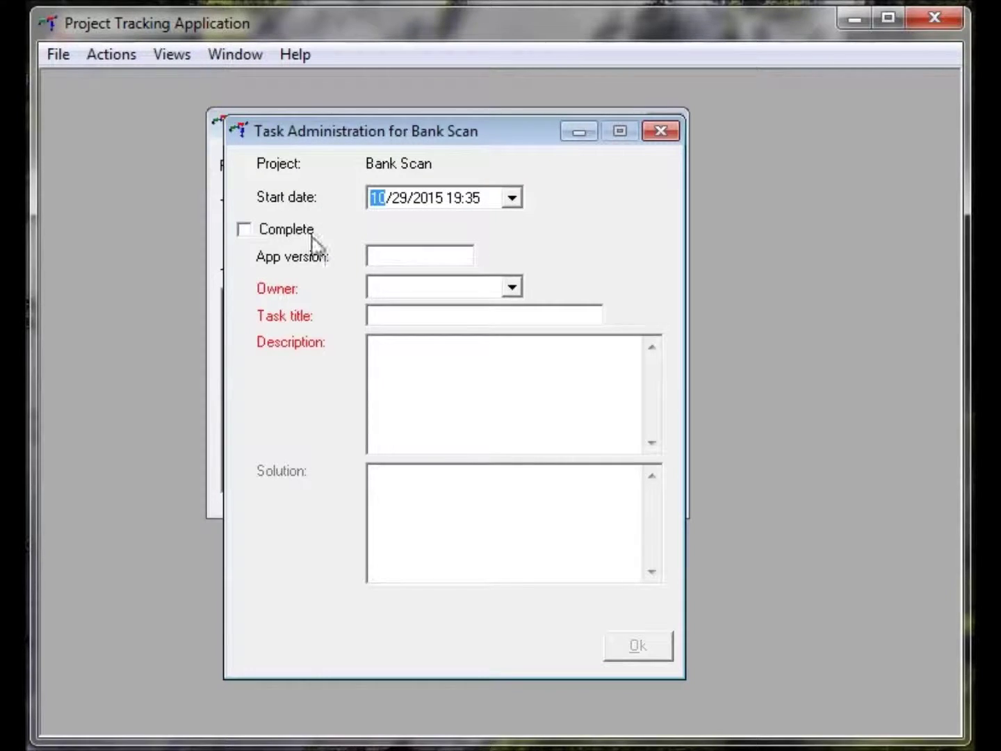
{"action": "left_click", "coordinate": [512, 288]}
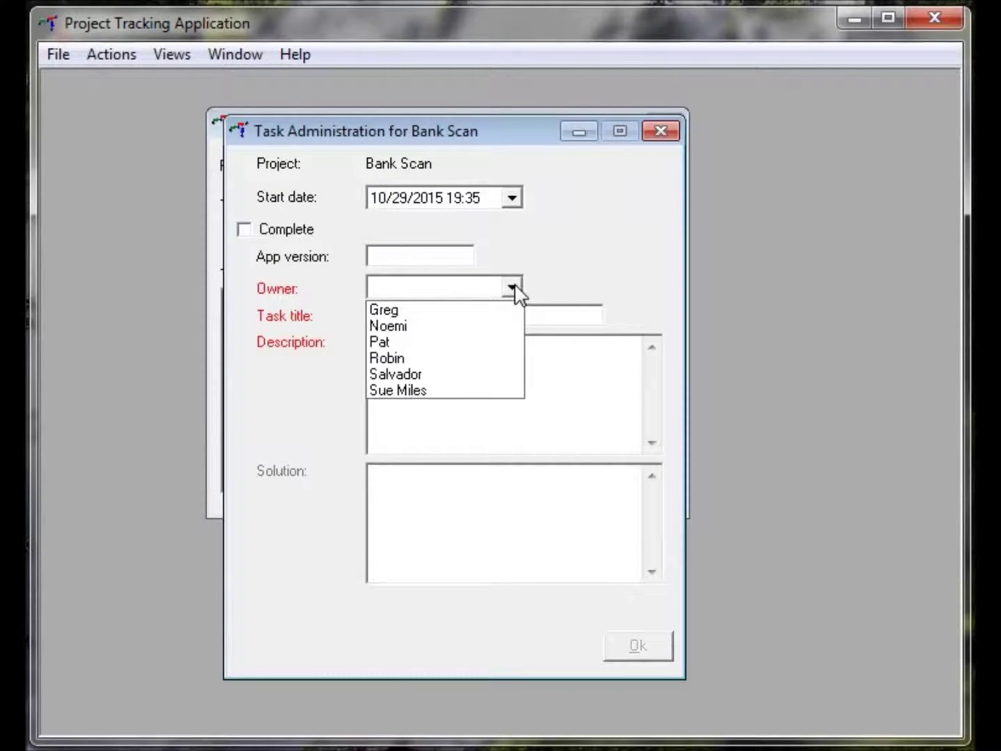
{"action": "left_click", "coordinate": [393, 343]}
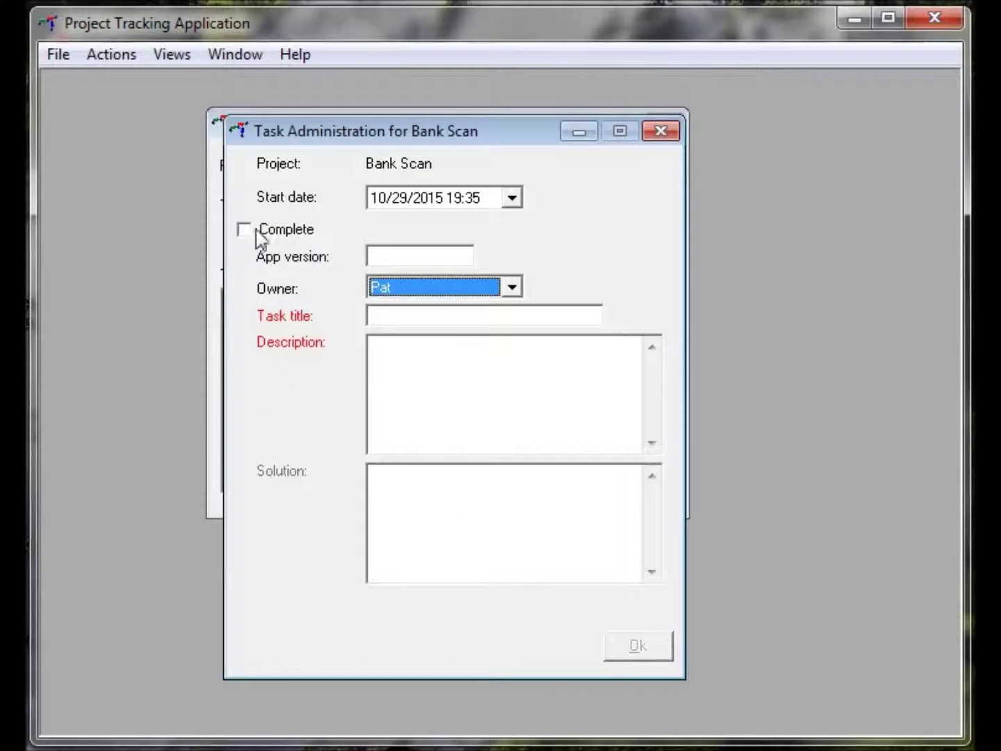
Mark the new task as complete, enter "dedeed" as its solution, and close the task form without saving
{"action": "left_click", "coordinate": [244, 229]}
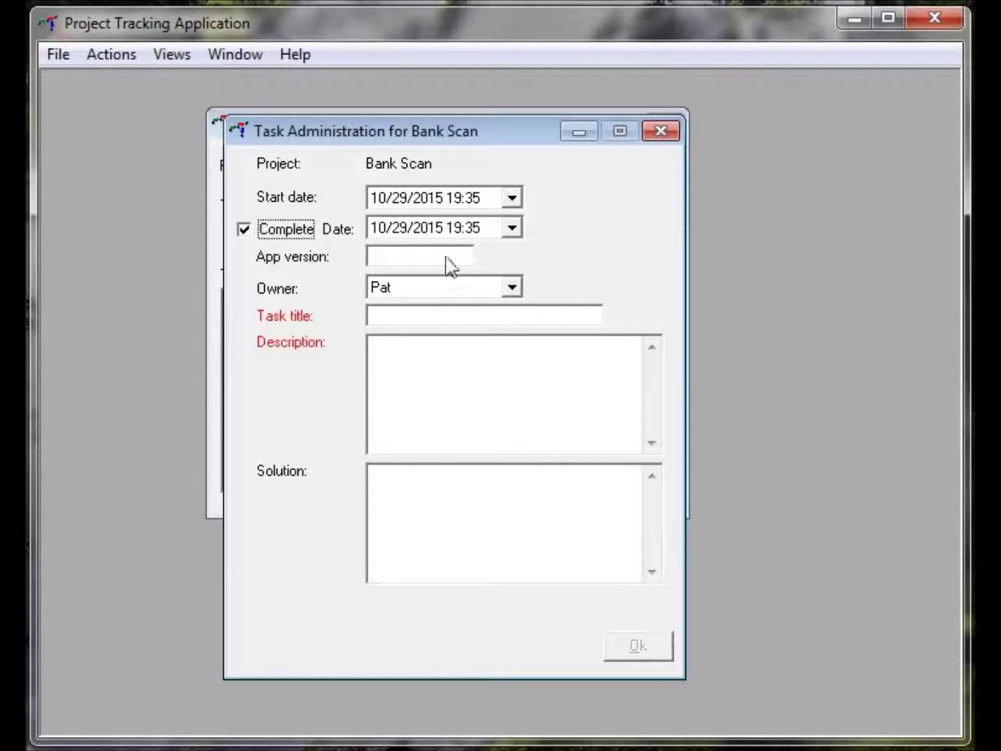
{"action": "left_click", "coordinate": [394, 495]}
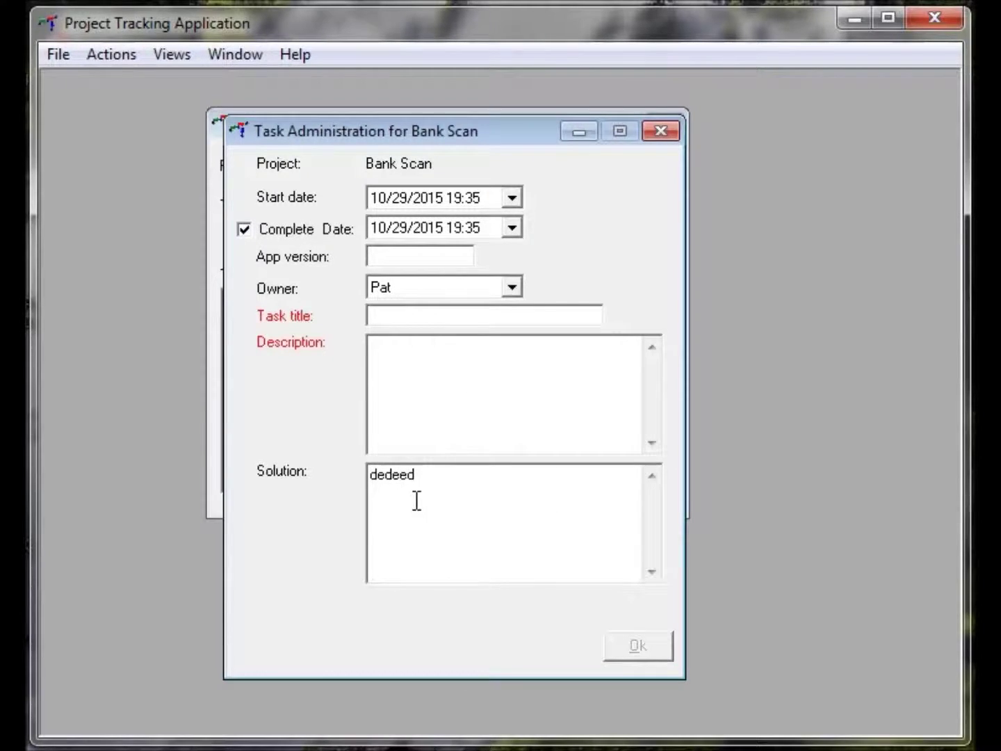
{"action": "left_click", "coordinate": [660, 131]}
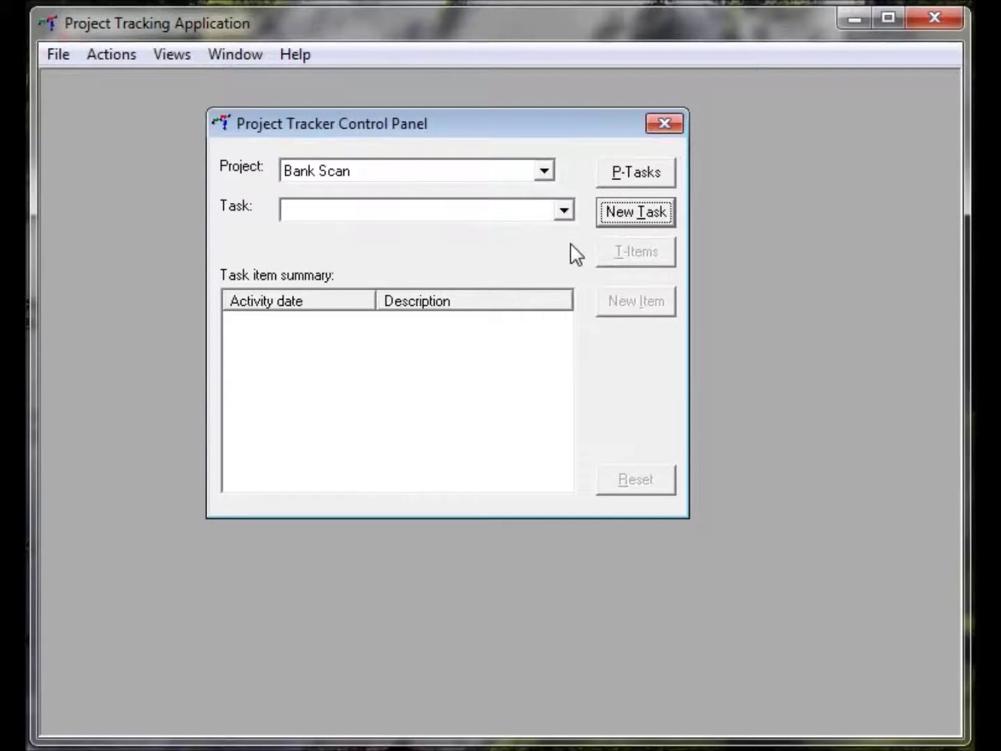
Select the task "2006-06-05 CSV Manifest download and import" to load its item summary
{"action": "left_click", "coordinate": [558, 216]}
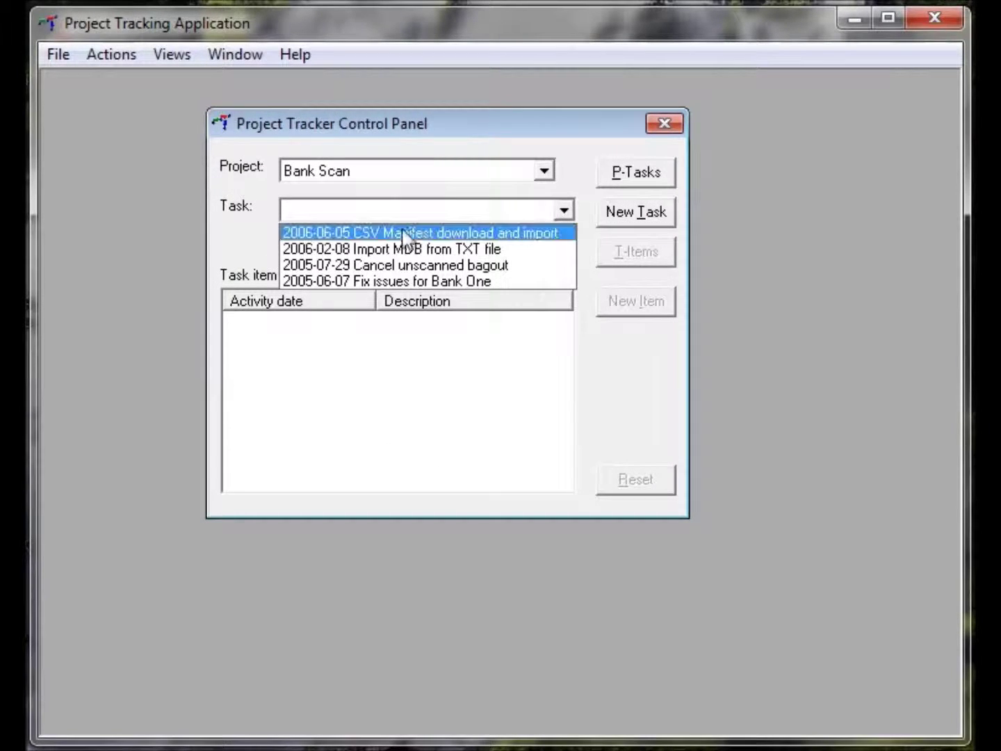
{"action": "left_click", "coordinate": [395, 234]}
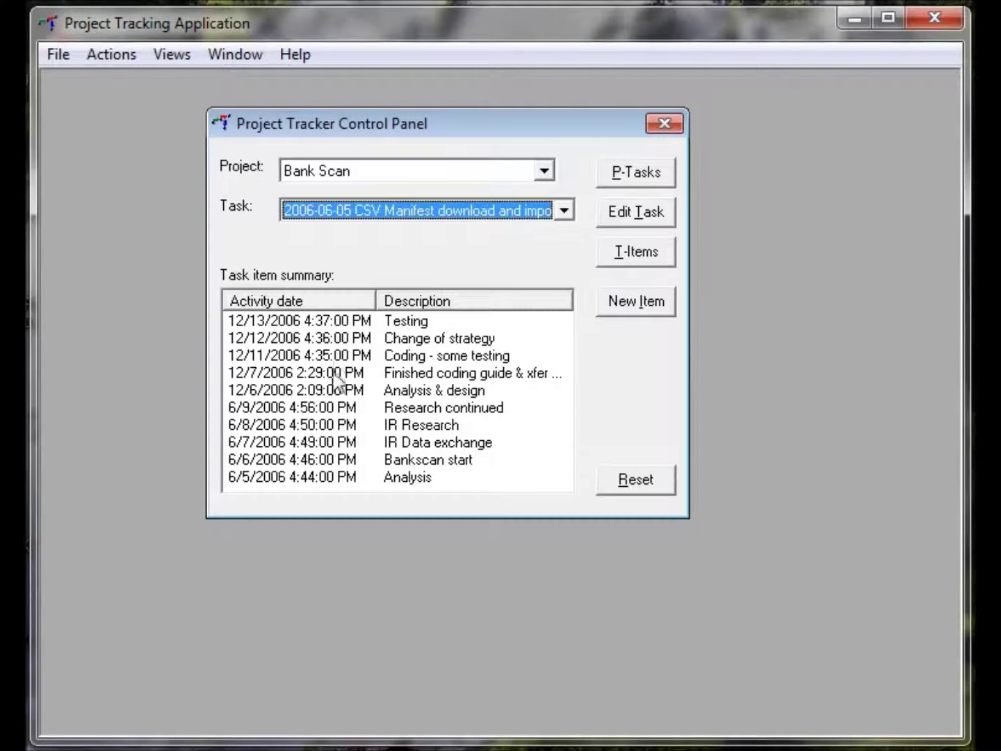
View the full list of items in the CSV Manifest download and import task, and close it
{"action": "left_click", "coordinate": [642, 255]}
{"action": "left_click_drag", "start_coordinate": [552, 284], "coordinate": [424, 96]}
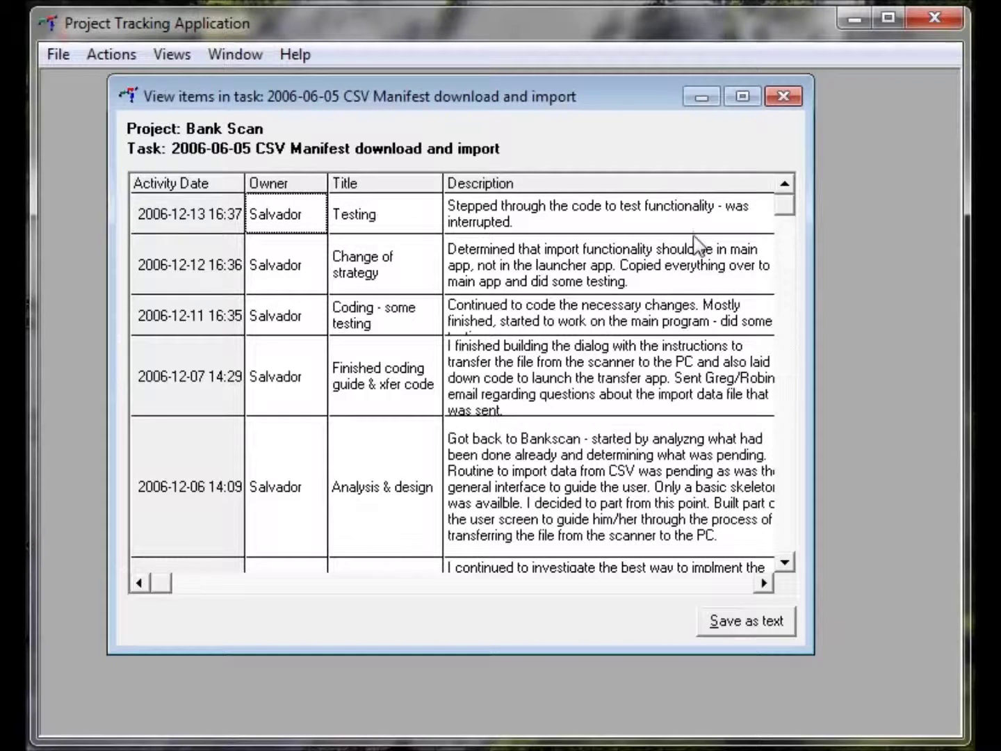
{"action": "left_click_drag", "start_coordinate": [789, 217], "coordinate": [792, 325]}
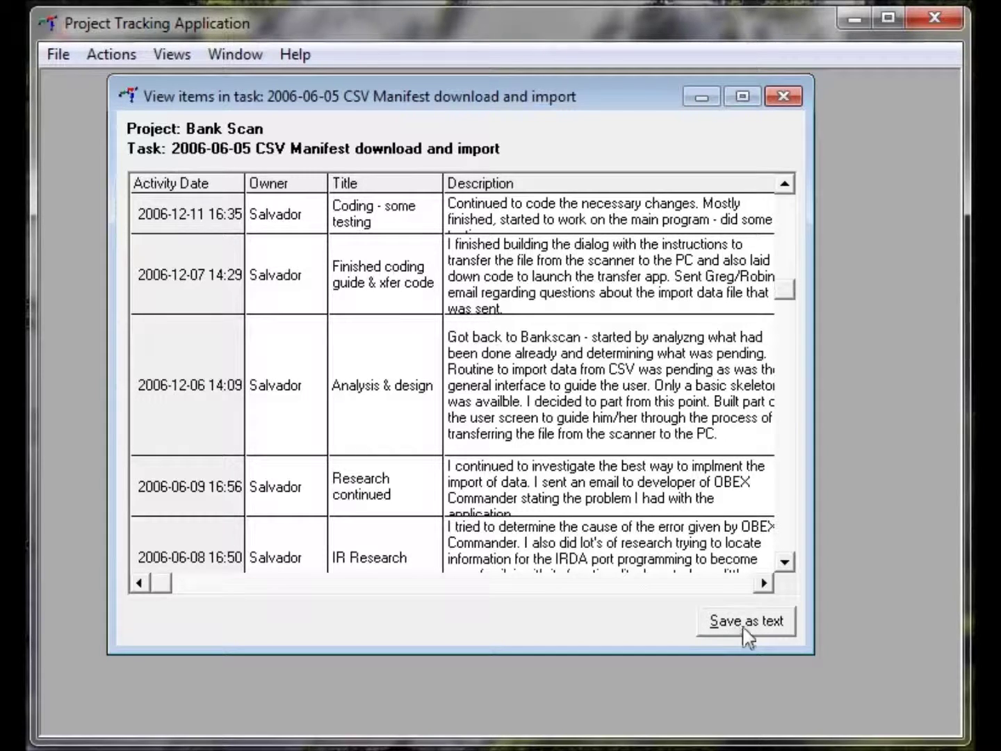
{"action": "left_click", "coordinate": [783, 95]}
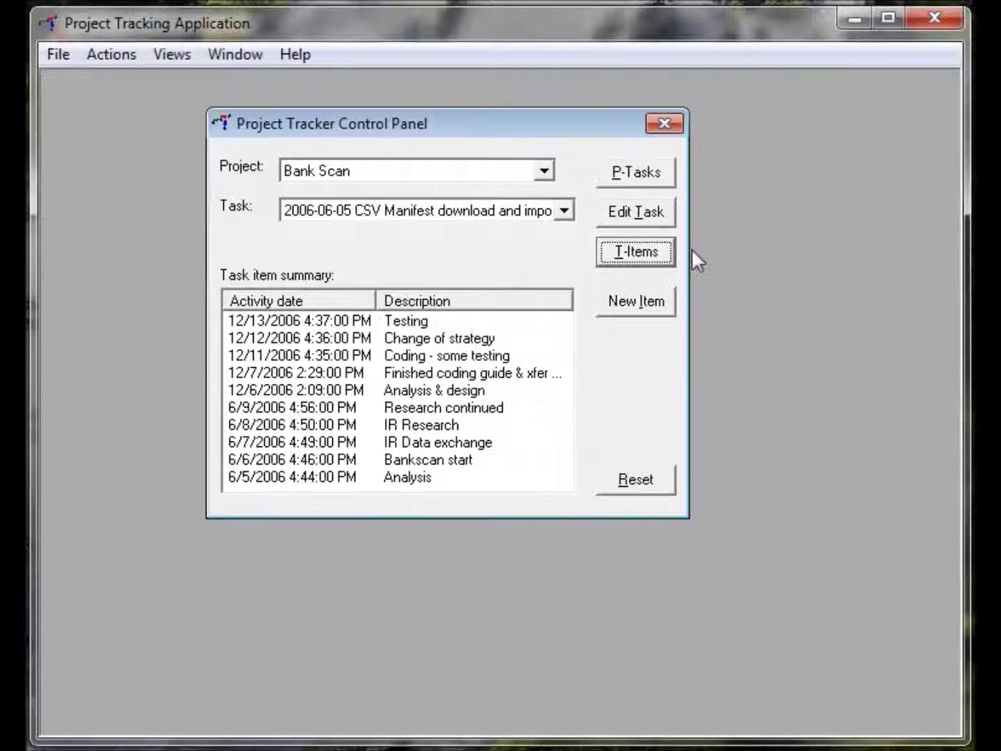
Open the 12/13/2006 "Testing" item, switch its form to a blank new item, and close it without saving
{"action": "left_click", "coordinate": [279, 324]}
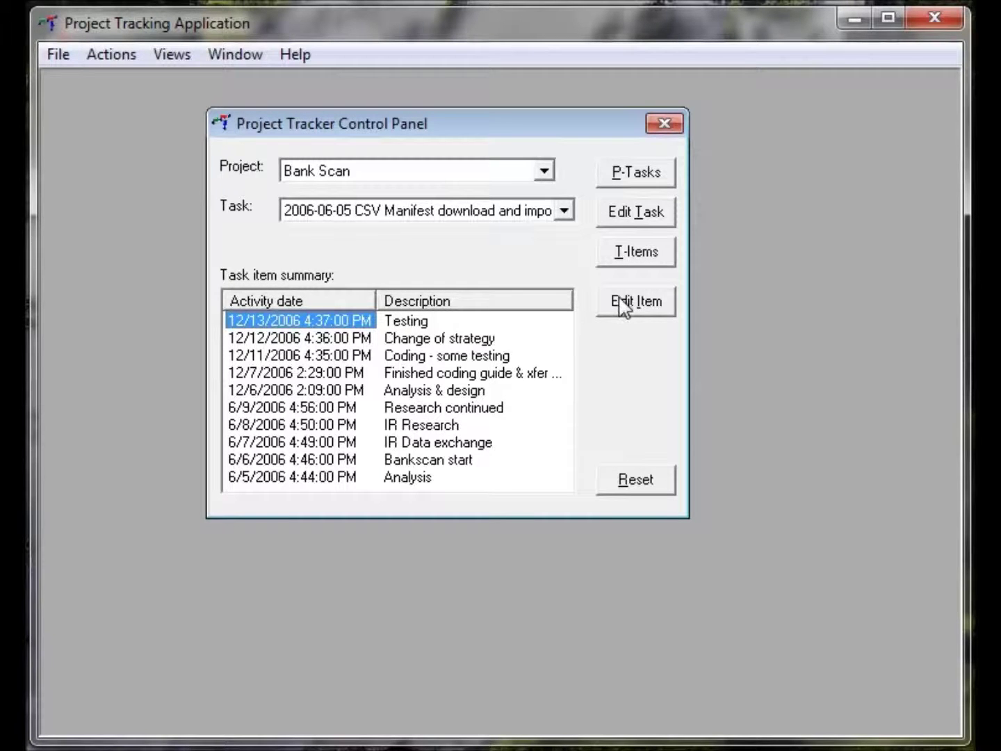
{"action": "left_click", "coordinate": [635, 312]}
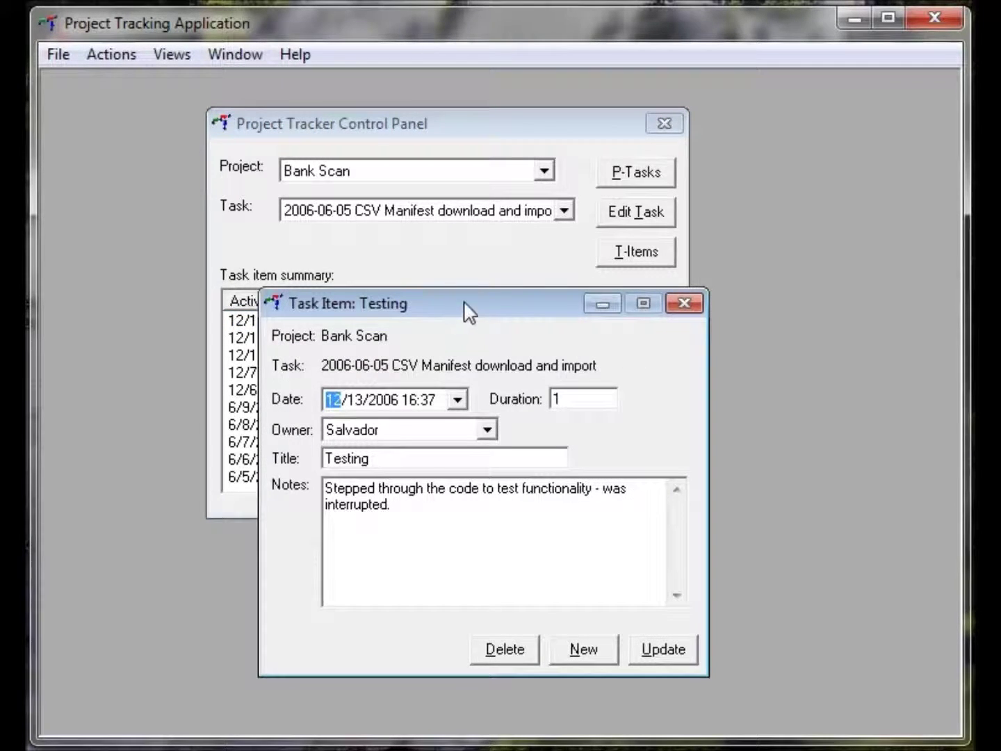
{"action": "left_click_drag", "start_coordinate": [465, 310], "coordinate": [453, 157]}
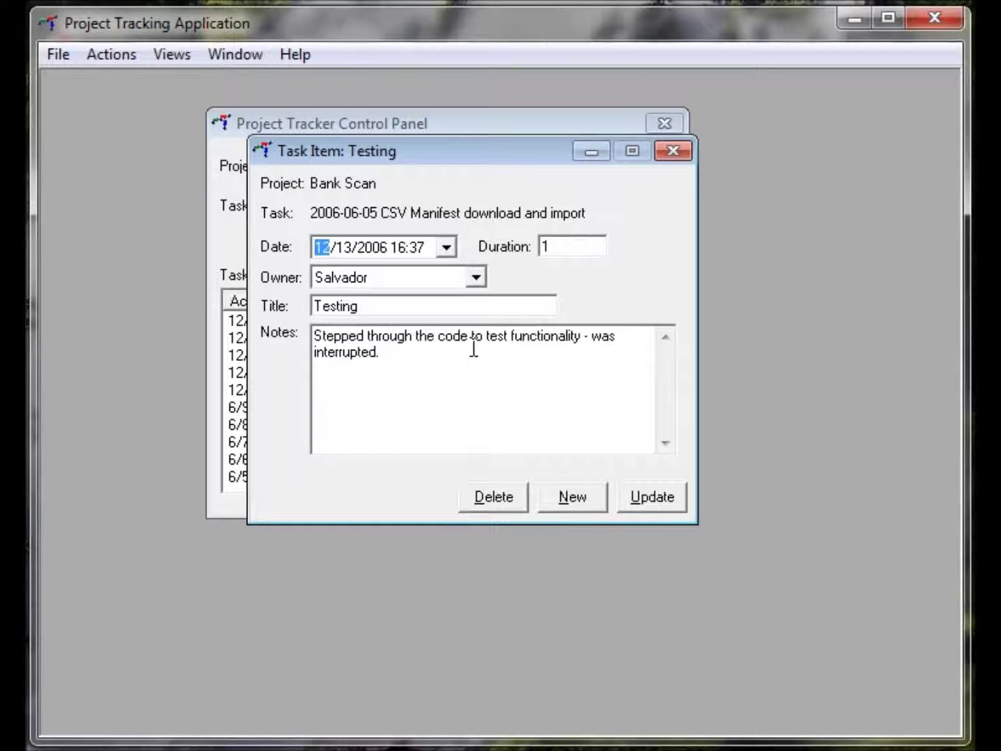
{"action": "left_click", "coordinate": [572, 500]}
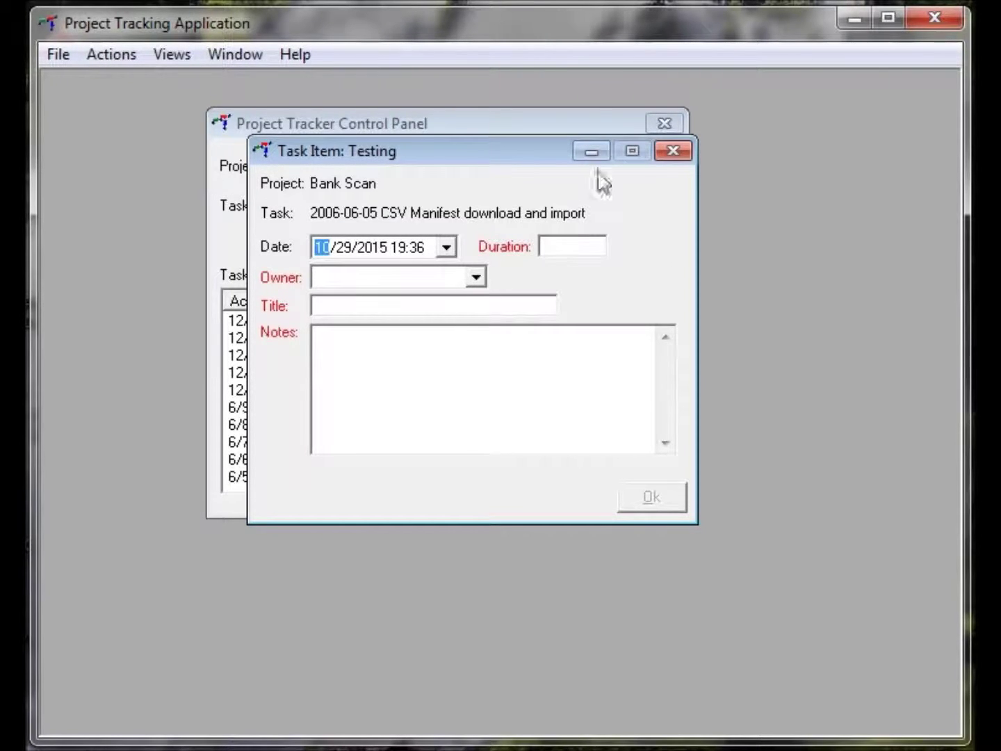
{"action": "left_click", "coordinate": [680, 152]}
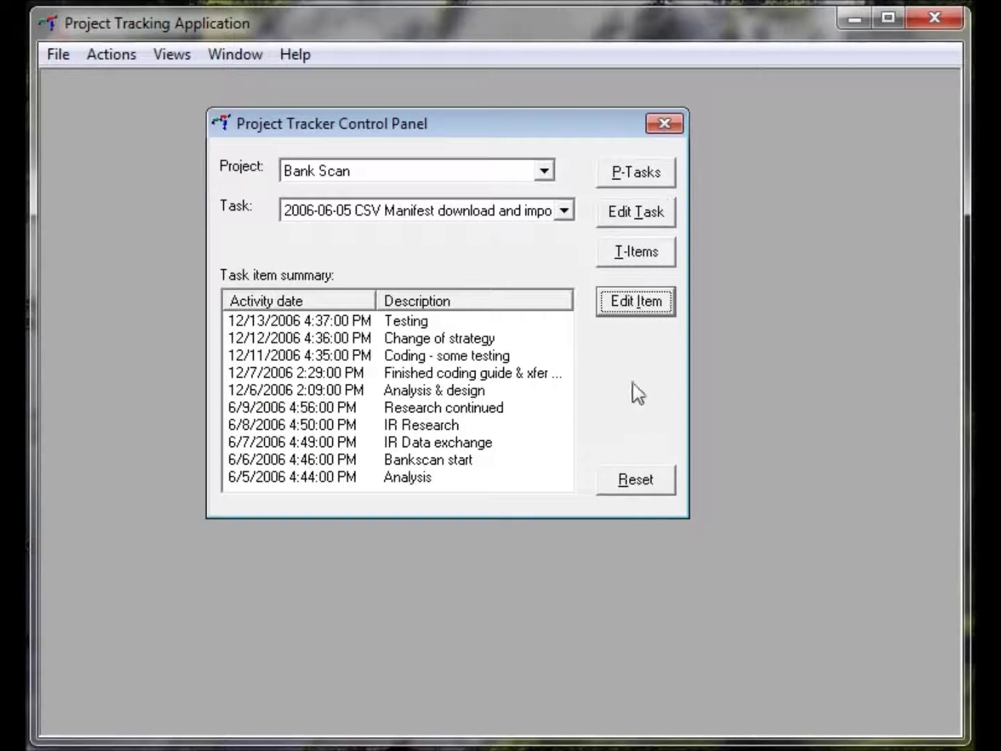
Reset the control panel and reselect the Bank Scan project with its "2006-06-05 CSV Manifest download and import" task
{"action": "left_click", "coordinate": [642, 492]}
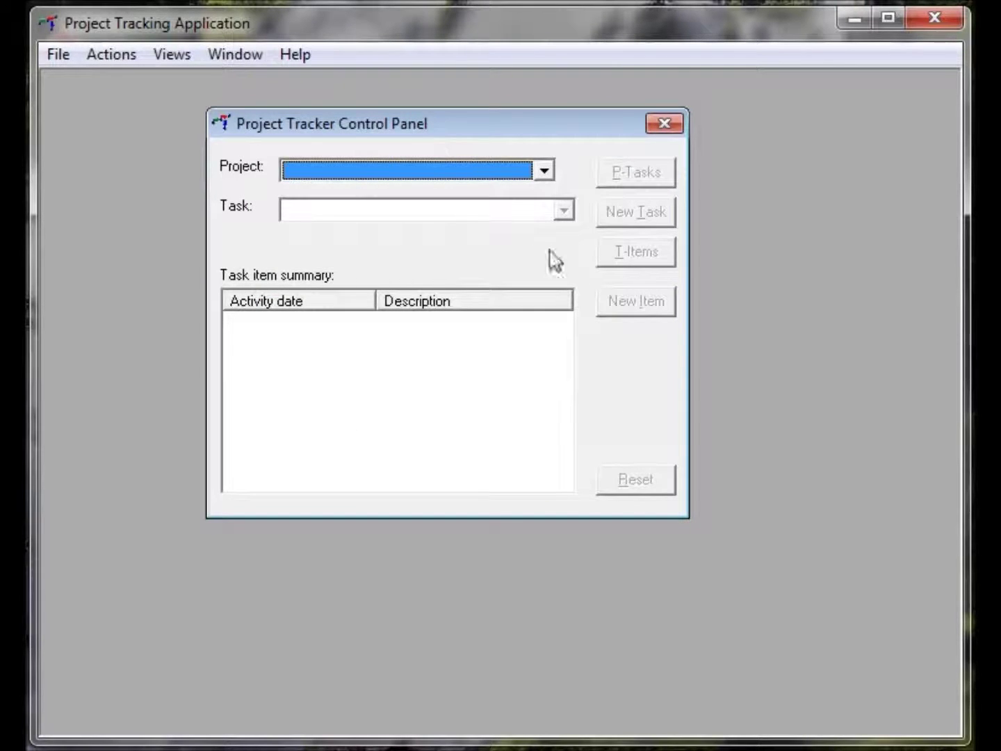
{"action": "left_click", "coordinate": [547, 173]}
{"action": "left_click", "coordinate": [321, 241]}
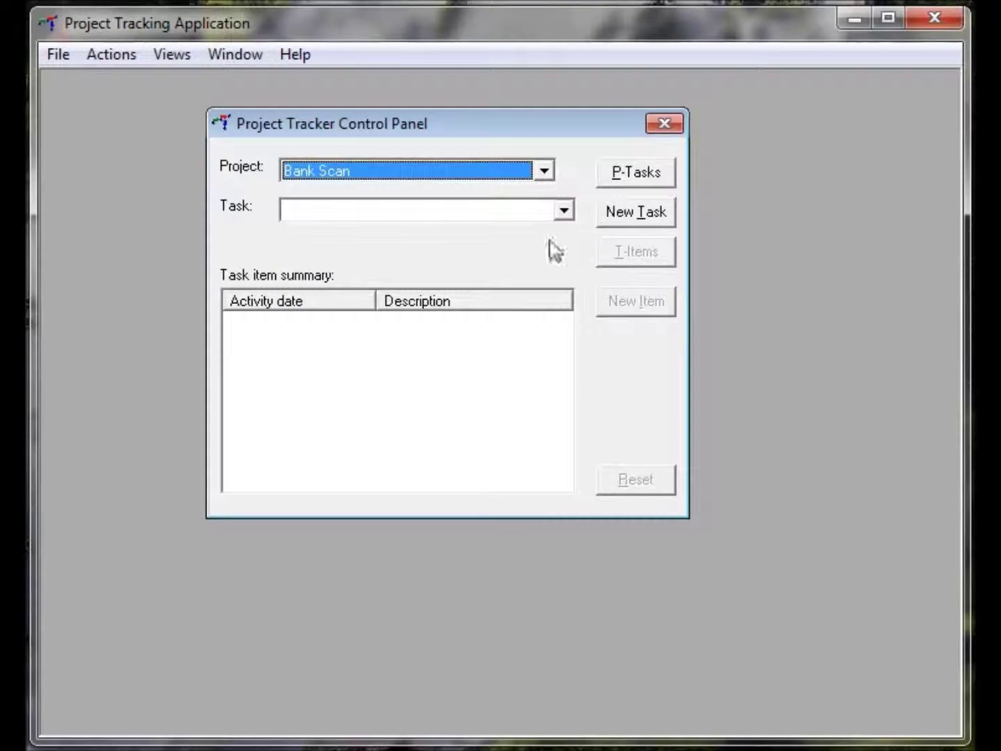
{"action": "left_click", "coordinate": [565, 211]}
{"action": "left_click", "coordinate": [368, 230]}
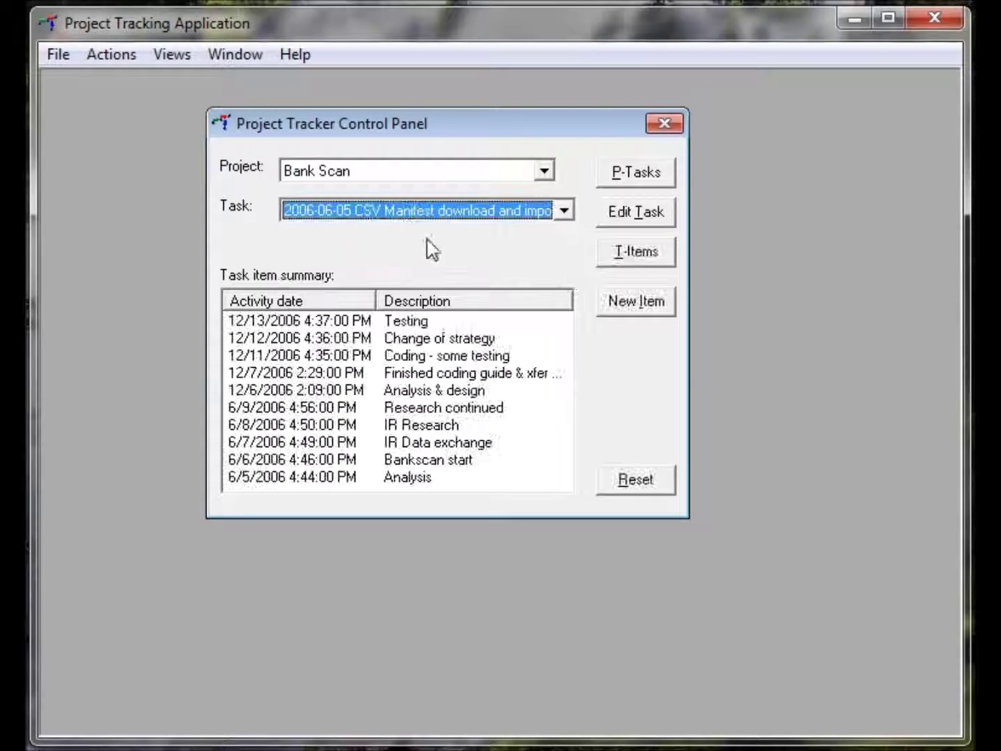
Examine the fields of a blank new item for the selected task, and close the form and the control panel
{"action": "left_click", "coordinate": [634, 303]}
{"action": "left_click_drag", "start_coordinate": [317, 90], "coordinate": [534, 171]}
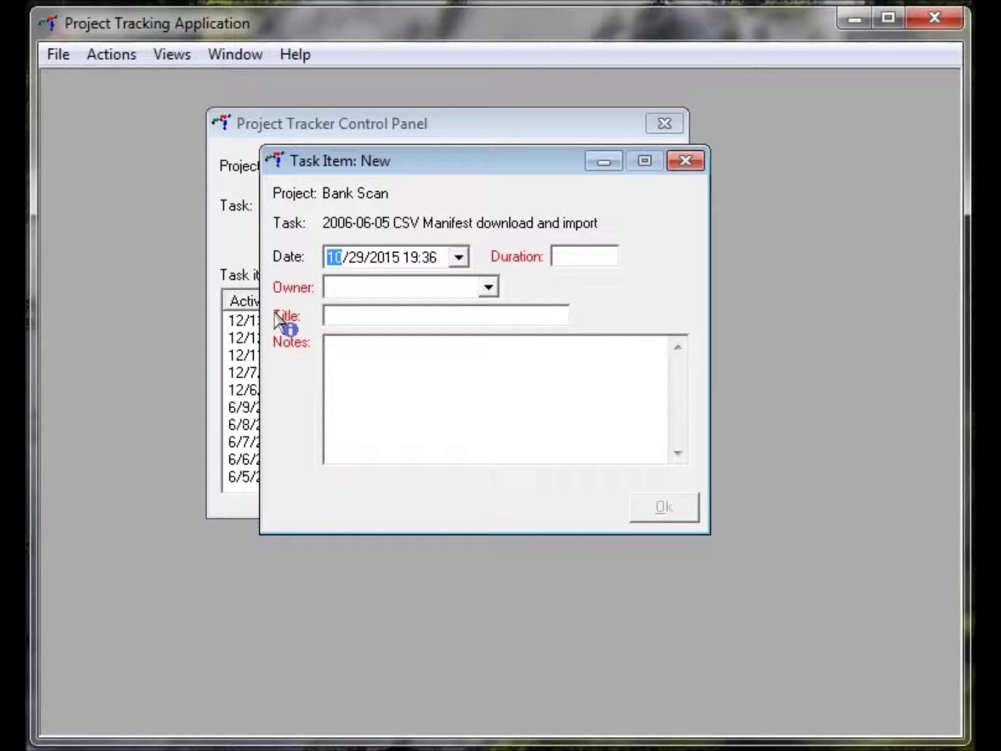
{"action": "mouse_move", "coordinate": [292, 319]}
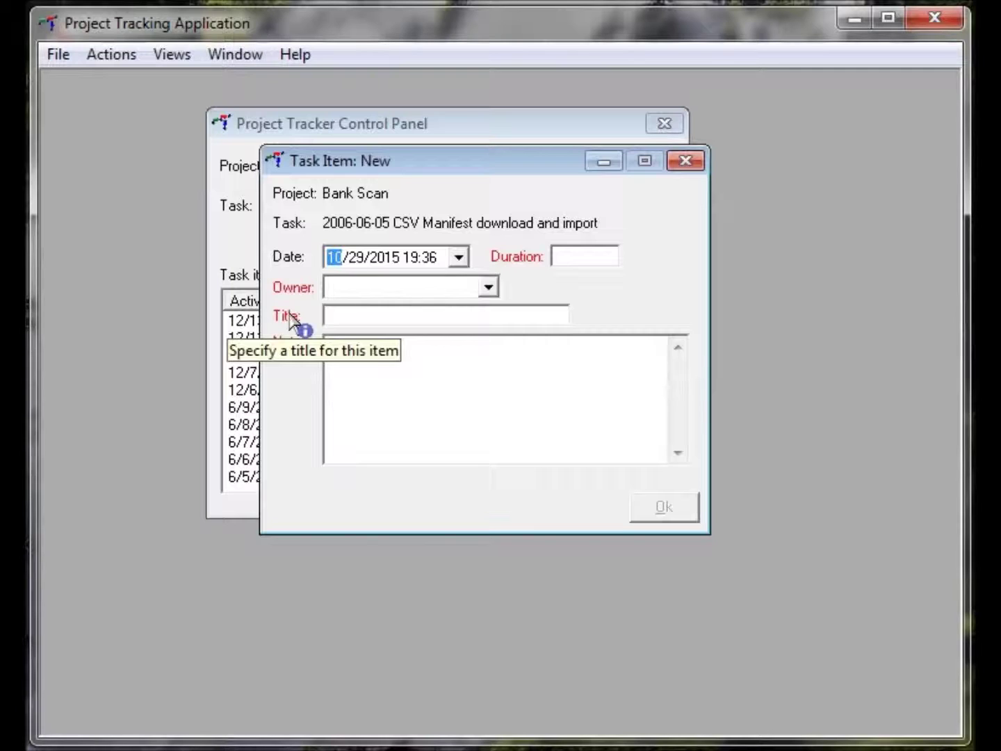
{"action": "left_click", "coordinate": [686, 161]}
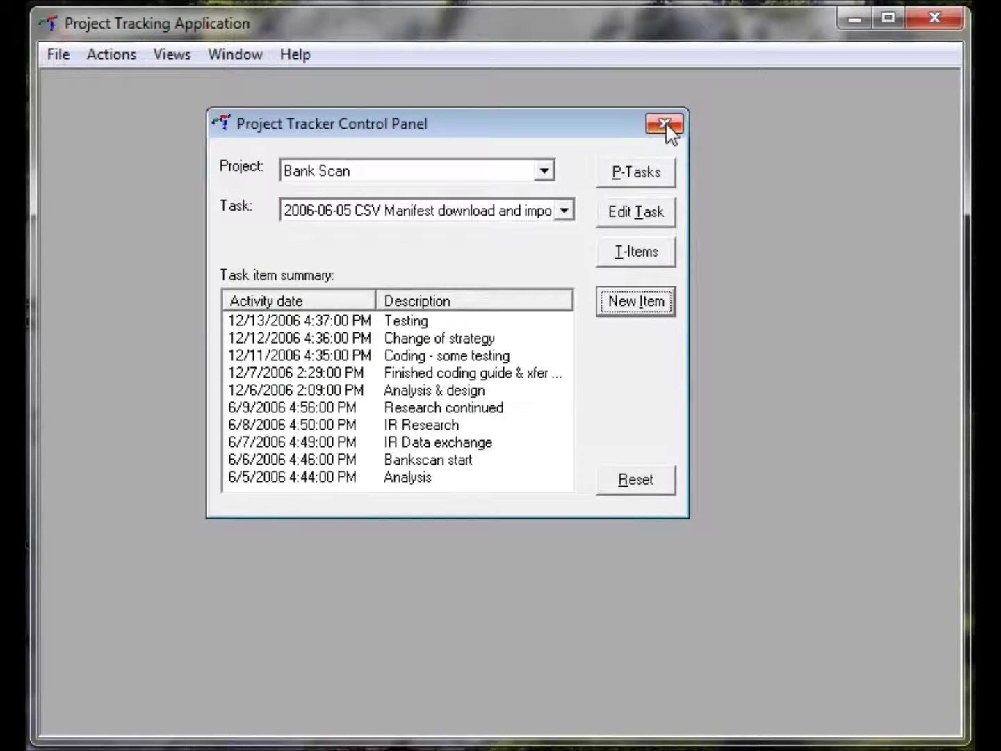
{"action": "left_click", "coordinate": [663, 125]}
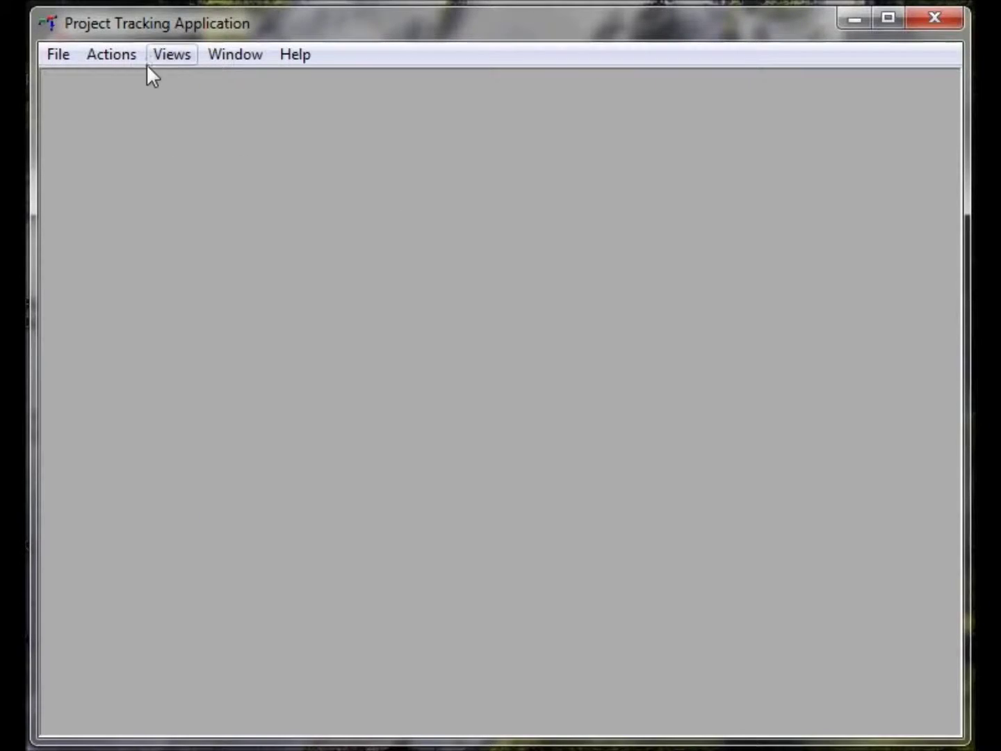
Open the task view and list the tasks with status Incomplete across all projects
{"action": "left_click", "coordinate": [178, 58]}
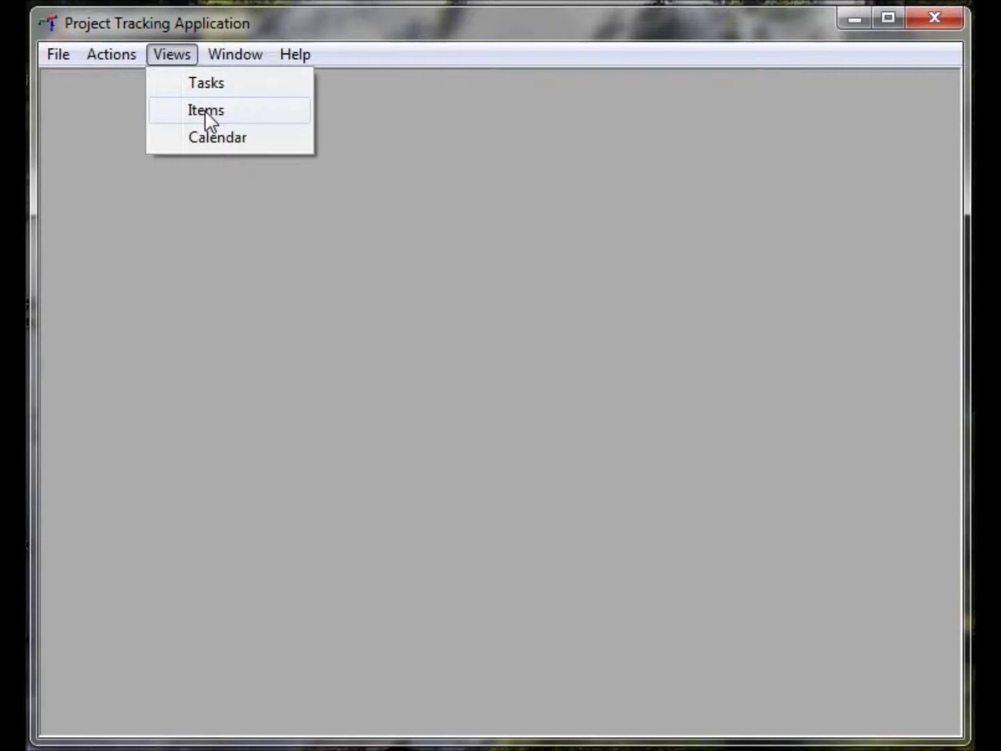
{"action": "left_click", "coordinate": [213, 83]}
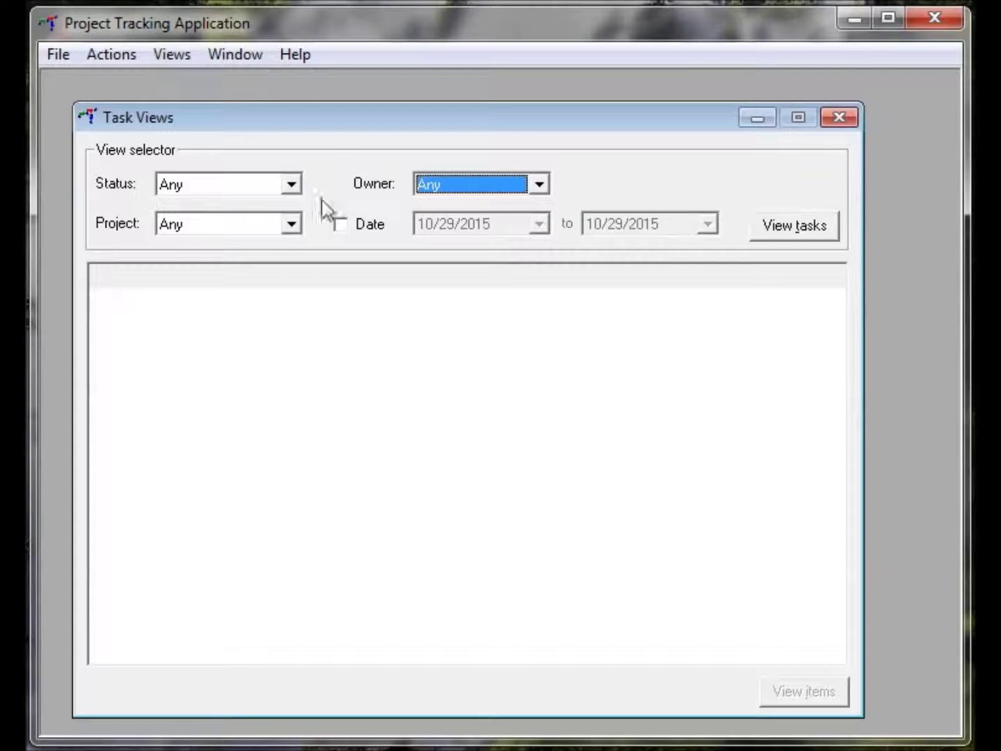
{"action": "left_click_drag", "start_coordinate": [341, 119], "coordinate": [365, 109]}
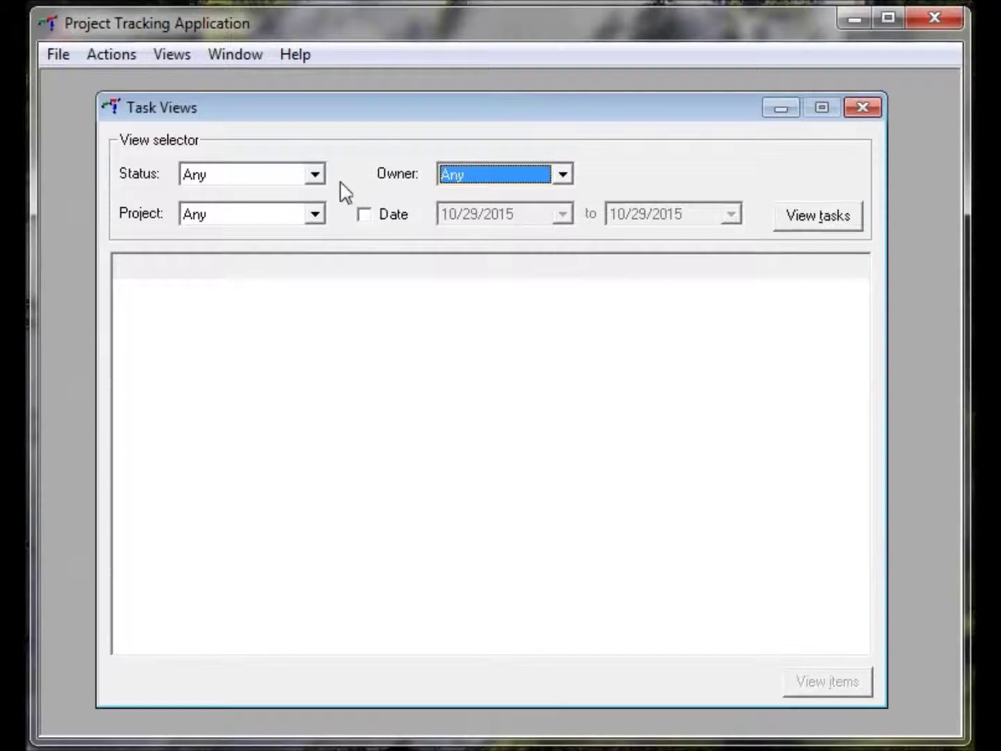
{"action": "left_click", "coordinate": [315, 175]}
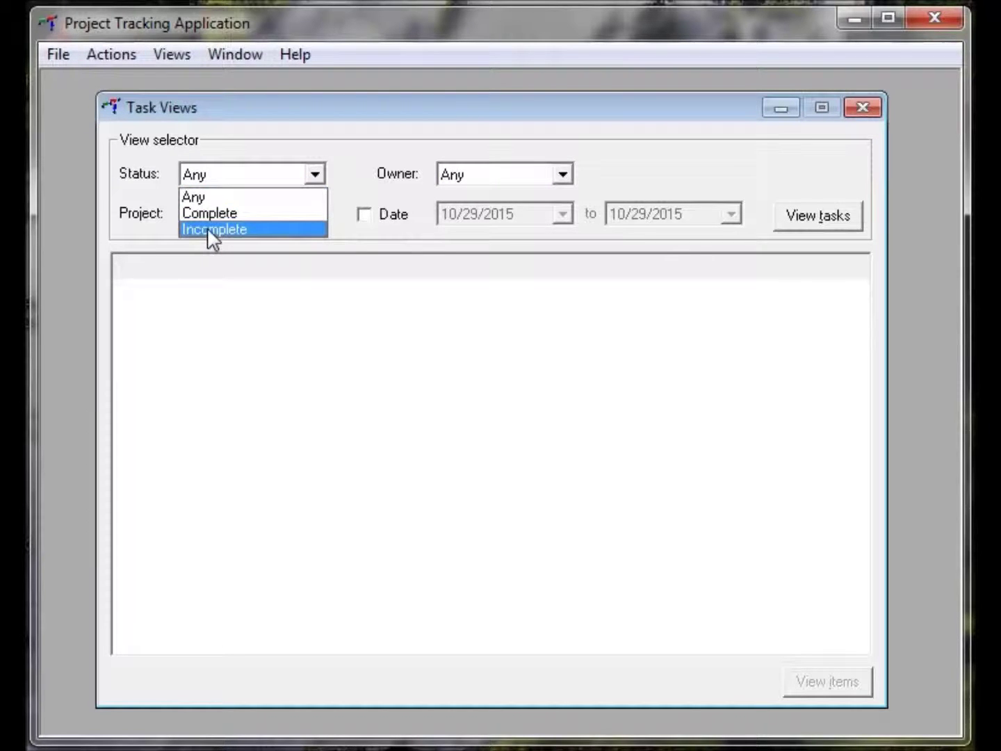
{"action": "left_click", "coordinate": [207, 228]}
{"action": "left_click", "coordinate": [824, 216]}
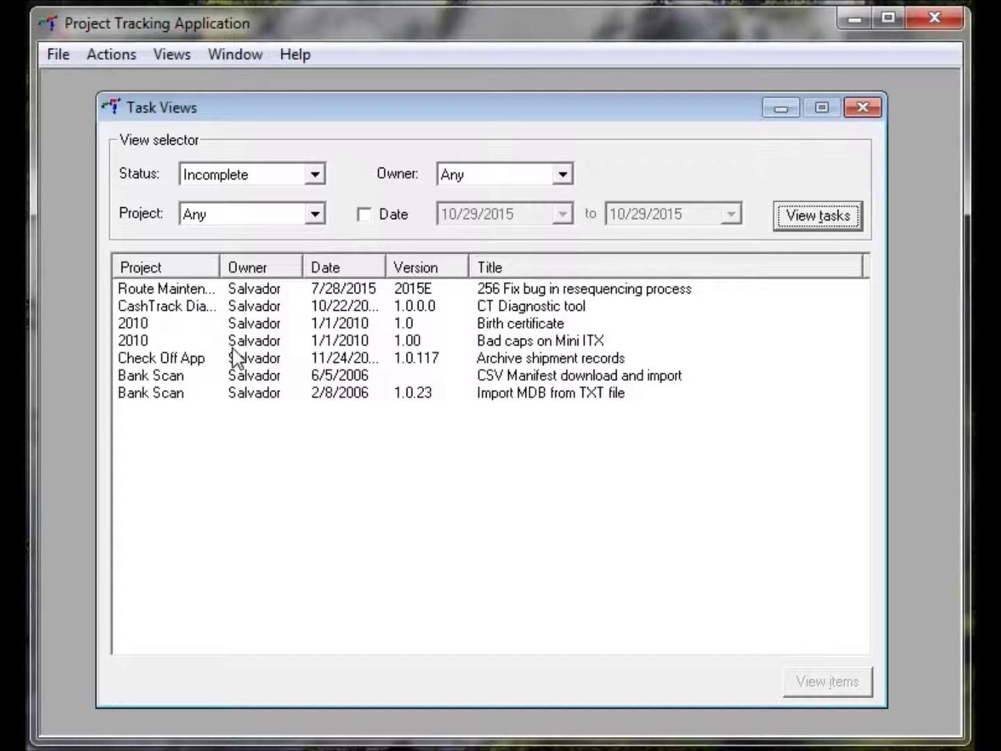
View the items of the task "256 Fix bug in resequencing process" and close the item list
{"action": "left_click", "coordinate": [147, 291]}
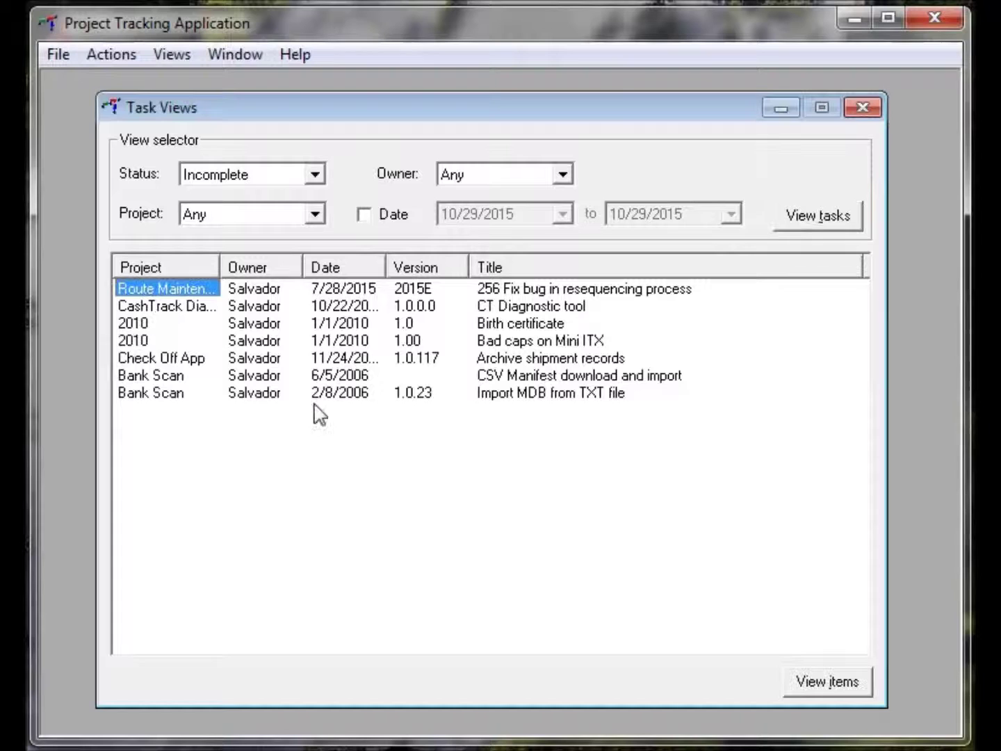
{"action": "left_click", "coordinate": [823, 682]}
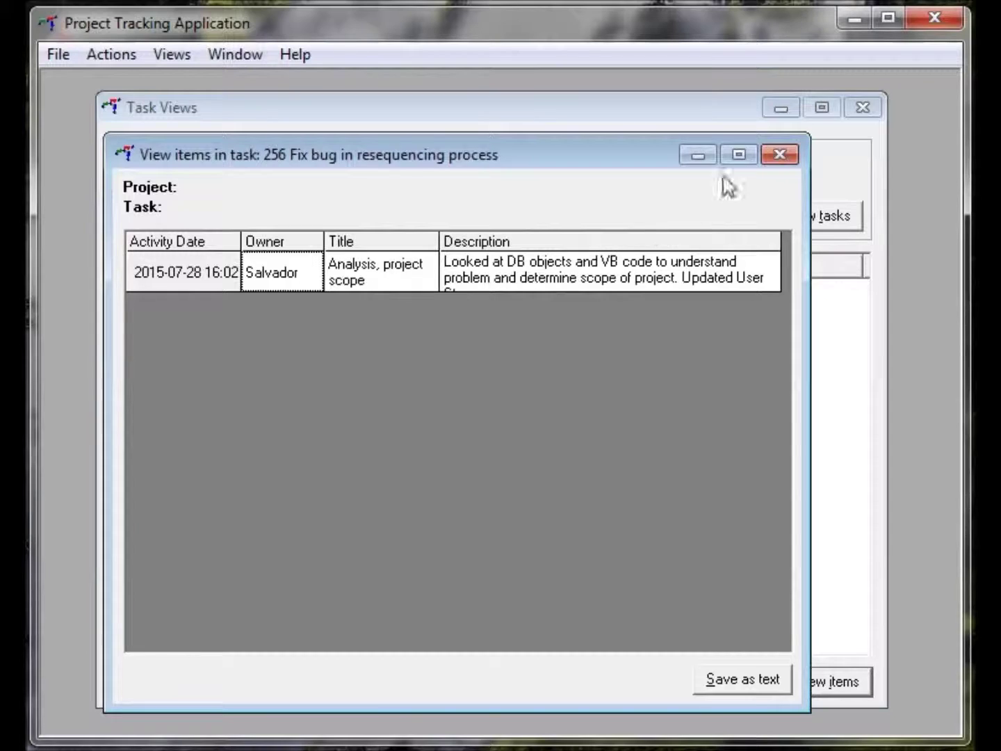
{"action": "left_click", "coordinate": [780, 155]}
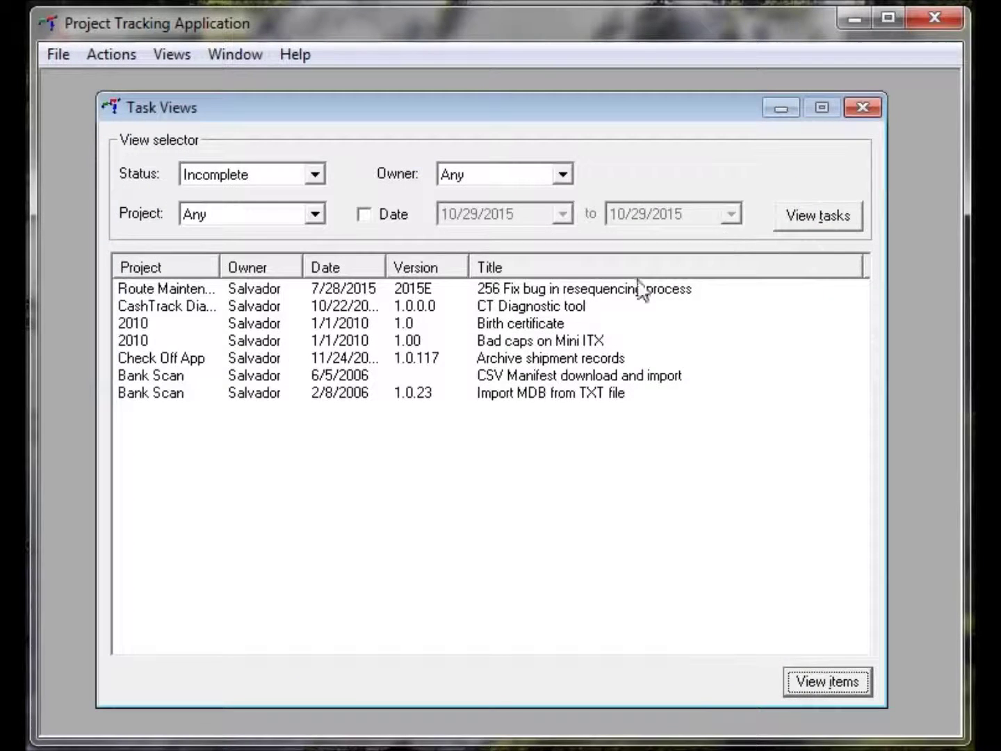
List the Bank Scan project's tasks with status set to Any
{"action": "left_click", "coordinate": [315, 215]}
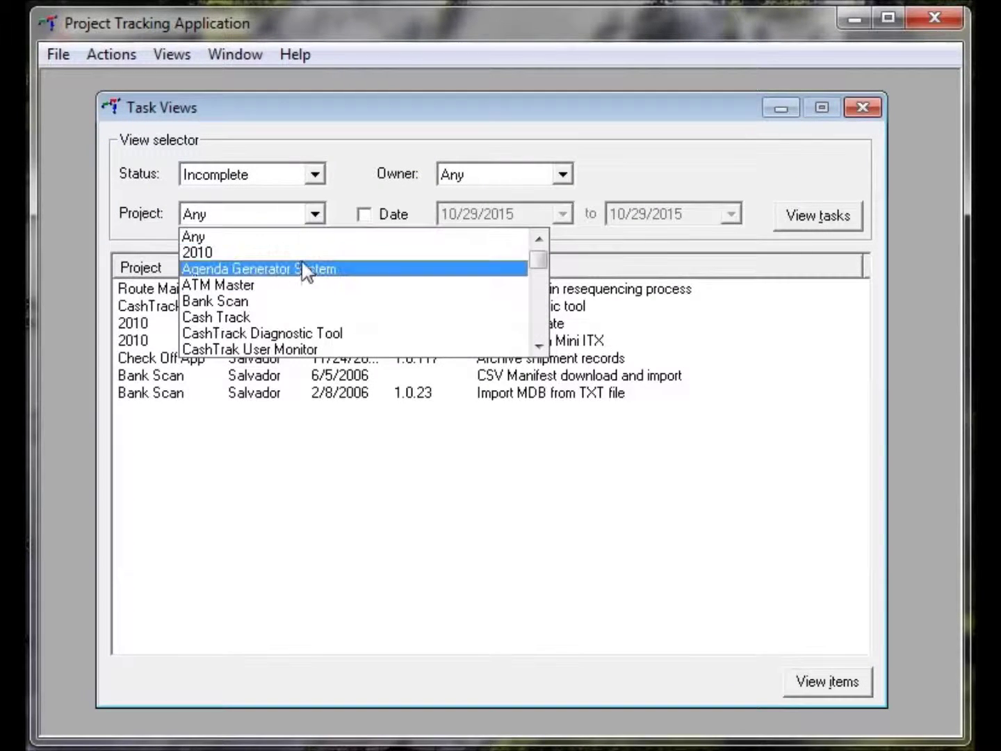
{"action": "left_click", "coordinate": [232, 304]}
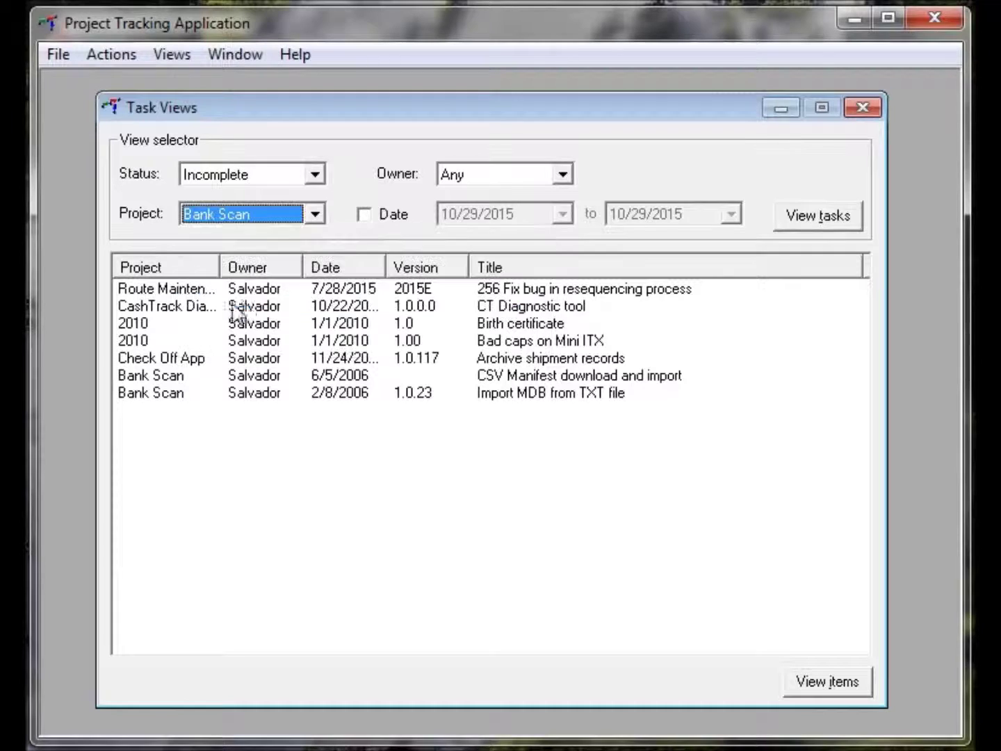
{"action": "left_click", "coordinate": [315, 175]}
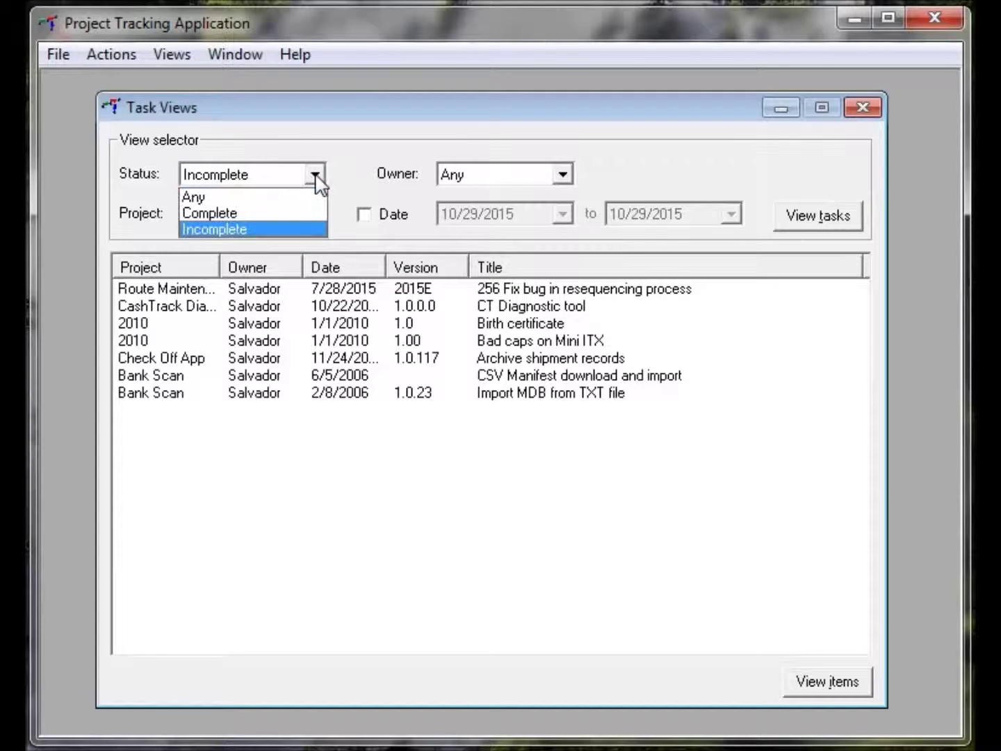
{"action": "left_click", "coordinate": [216, 197]}
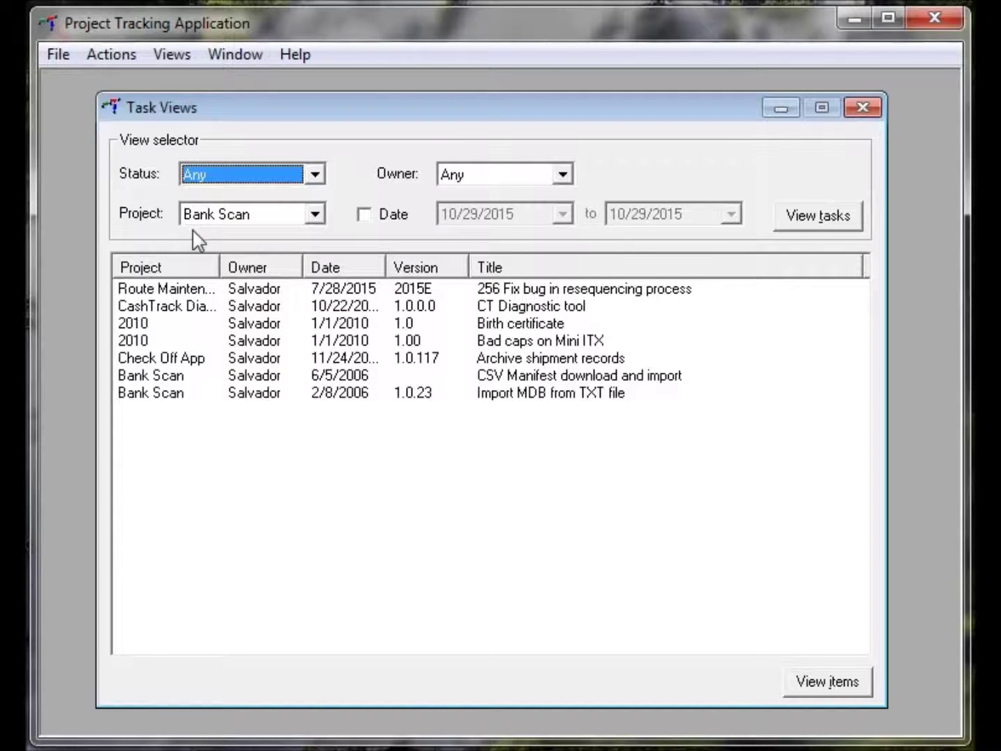
{"action": "left_click", "coordinate": [825, 218]}
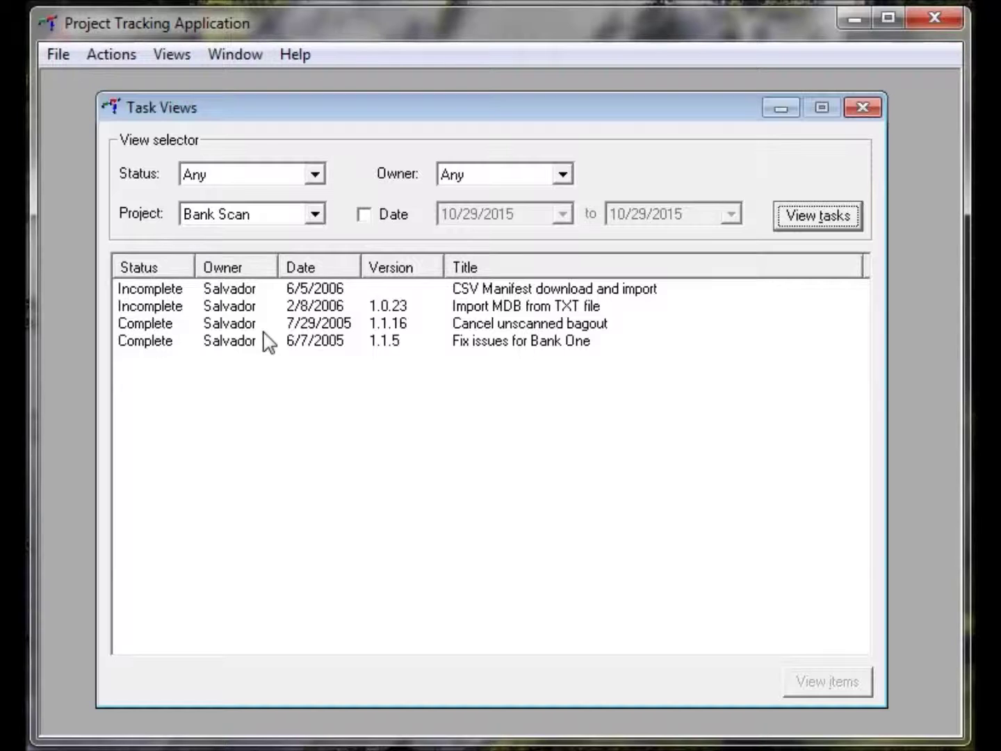
Examine the owner choices and the date range filter, with date filtering enabled, and close the task view
{"action": "left_click", "coordinate": [563, 175]}
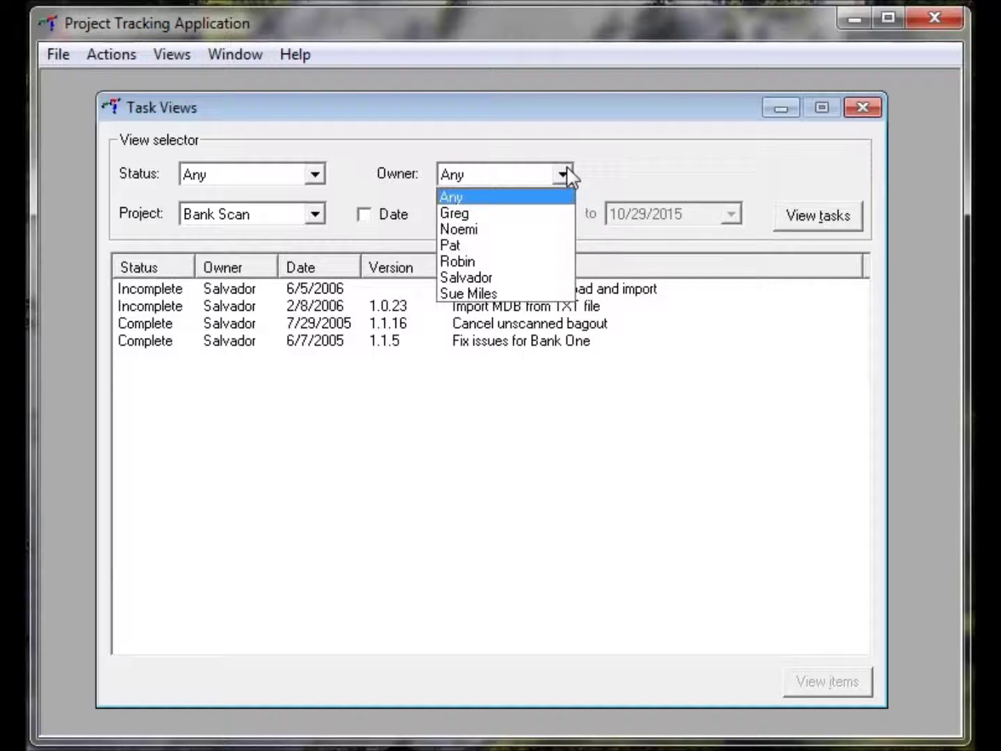
{"action": "left_click", "coordinate": [568, 172]}
{"action": "left_click", "coordinate": [363, 215]}
{"action": "left_click", "coordinate": [562, 214]}
{"action": "left_click", "coordinate": [563, 214]}
{"action": "left_click", "coordinate": [730, 214]}
{"action": "left_click", "coordinate": [731, 214]}
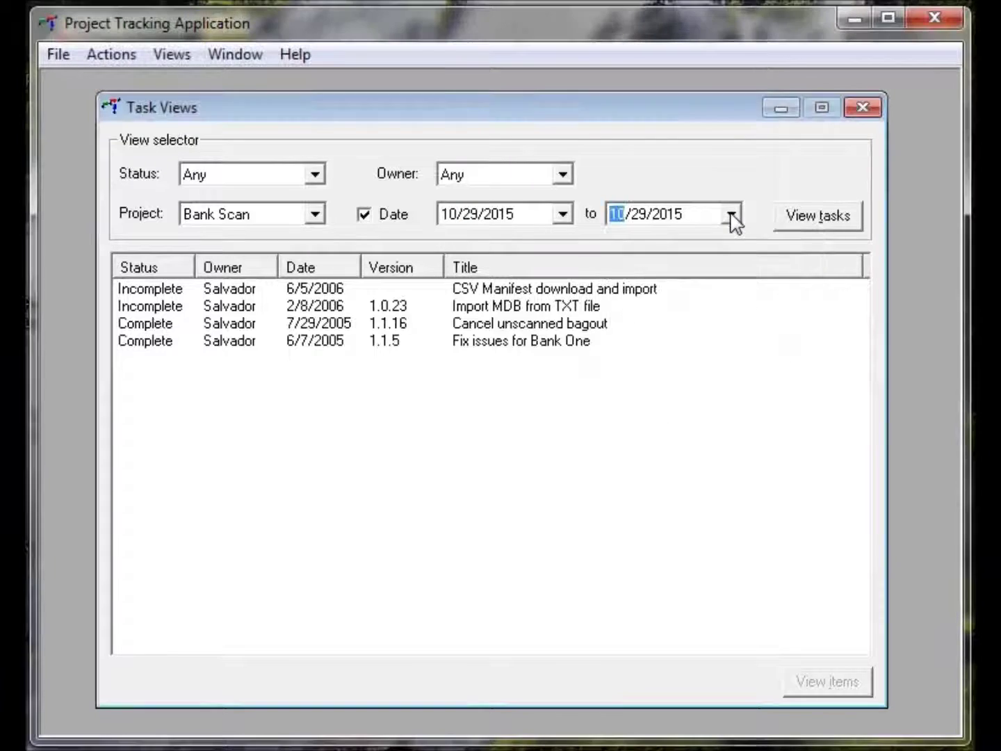
{"action": "left_click", "coordinate": [861, 107]}
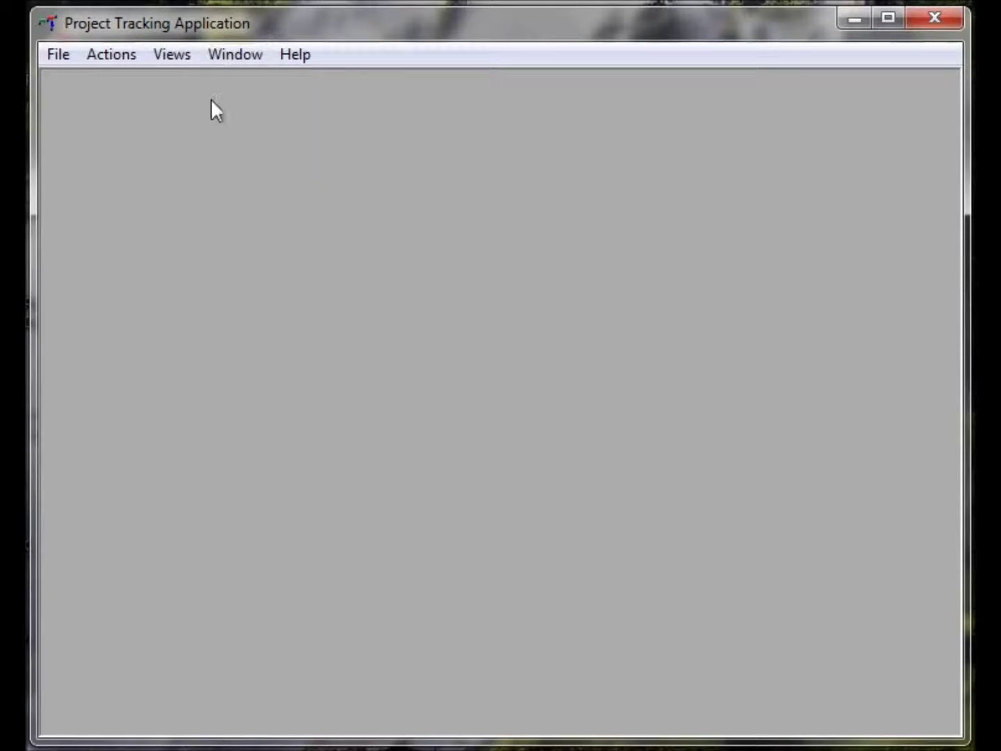
Open the task item view, list the items of Bank Scan's 2006-06-05 CSV task, and close the view
{"action": "left_click", "coordinate": [172, 53]}
{"action": "left_click", "coordinate": [193, 112]}
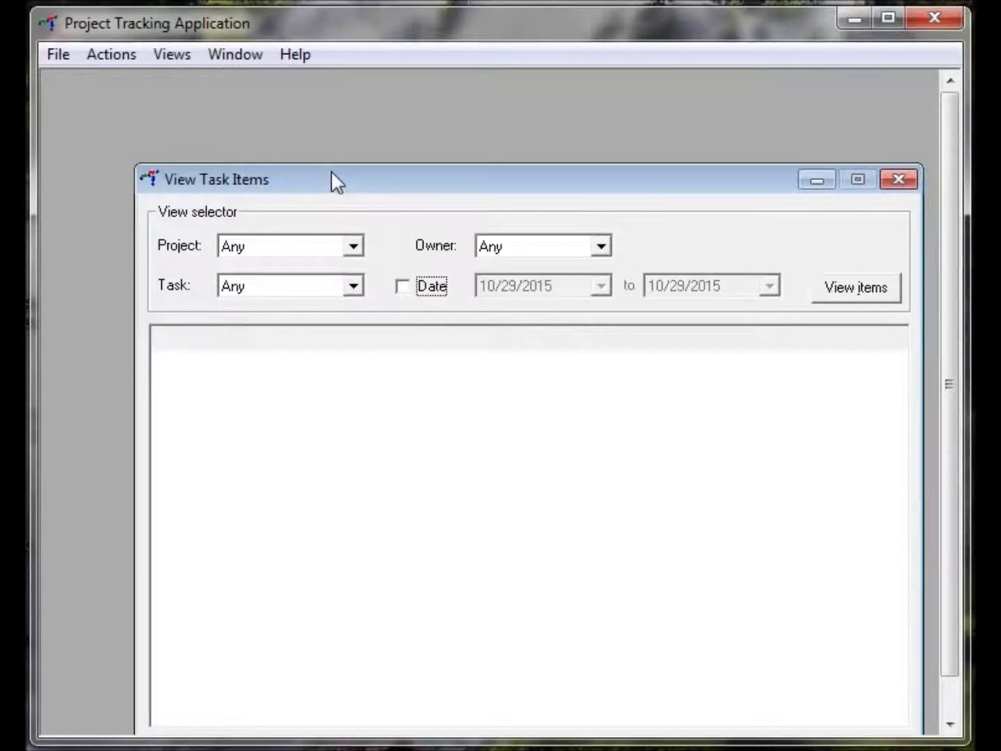
{"action": "left_click_drag", "start_coordinate": [334, 184], "coordinate": [287, 118]}
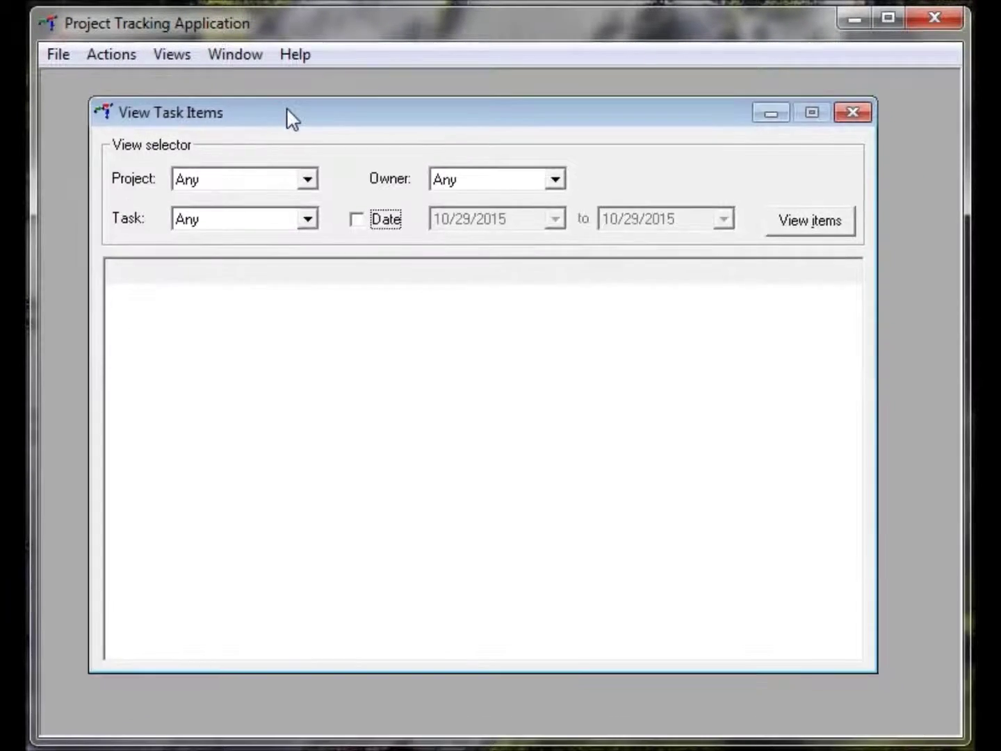
{"action": "left_click", "coordinate": [310, 182]}
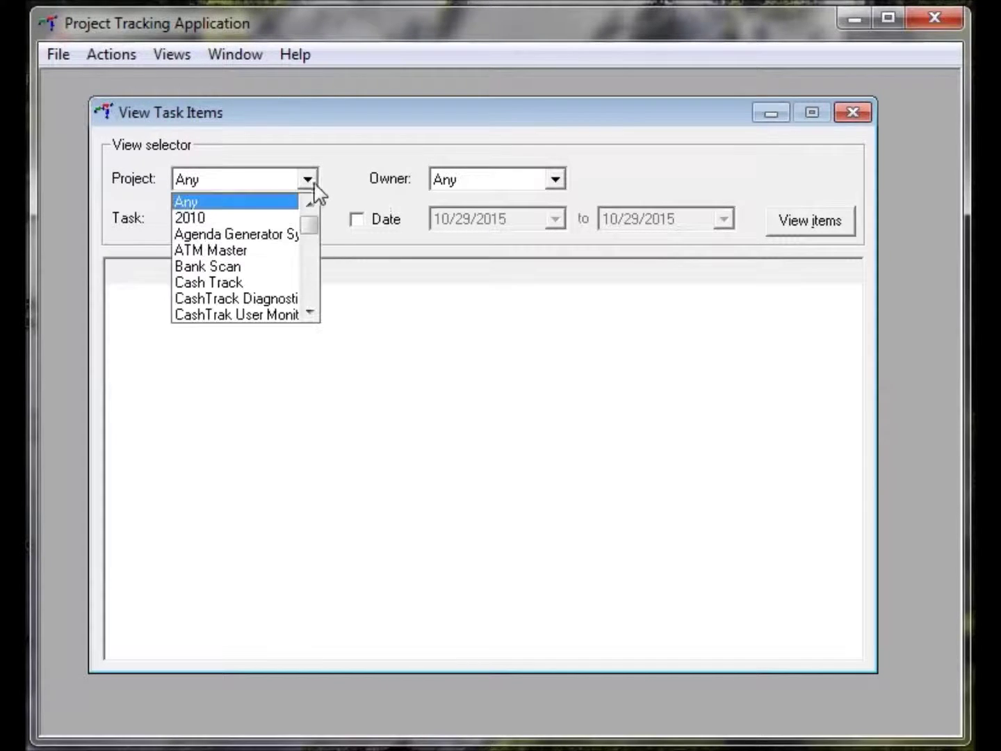
{"action": "left_click", "coordinate": [226, 269]}
{"action": "left_click", "coordinate": [307, 219]}
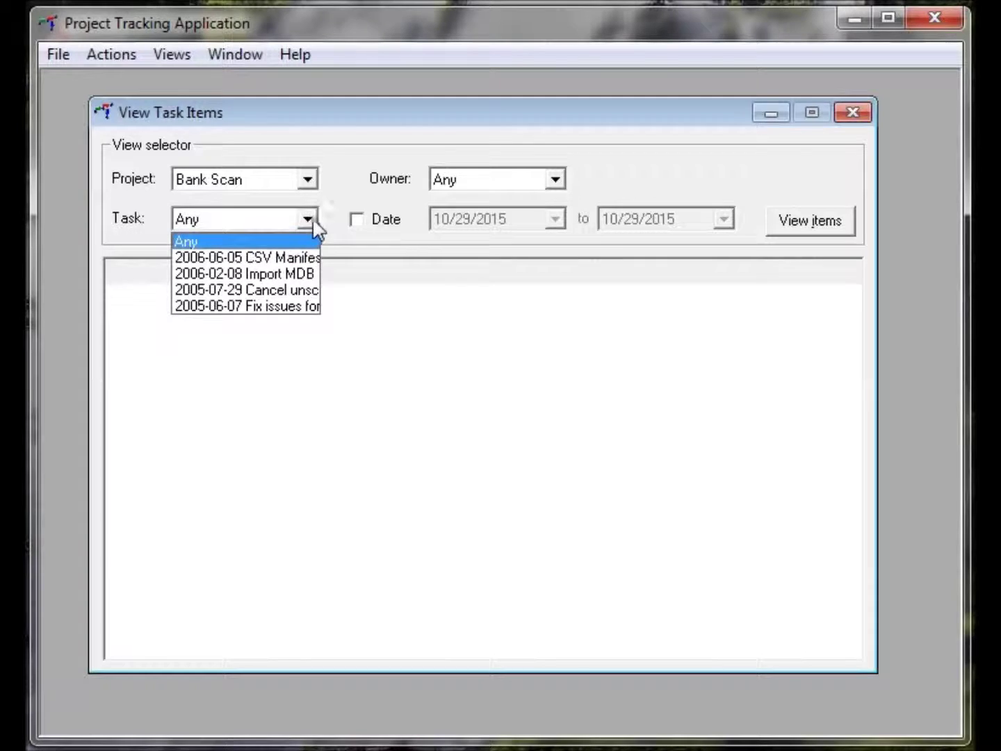
{"action": "left_click", "coordinate": [239, 259]}
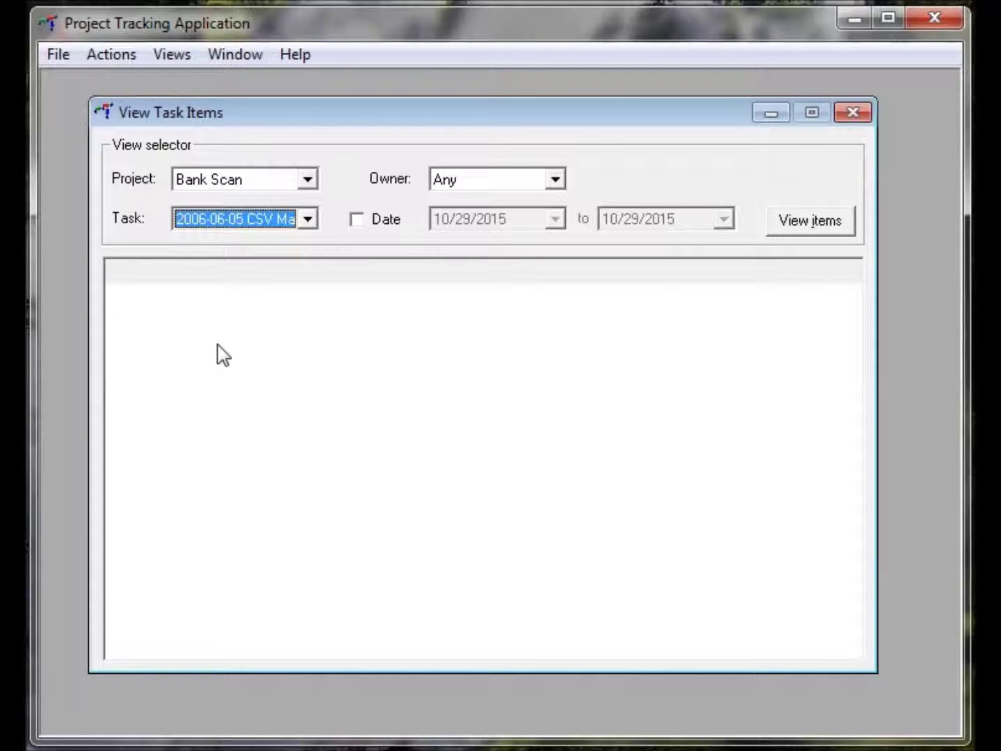
{"action": "left_click", "coordinate": [811, 224]}
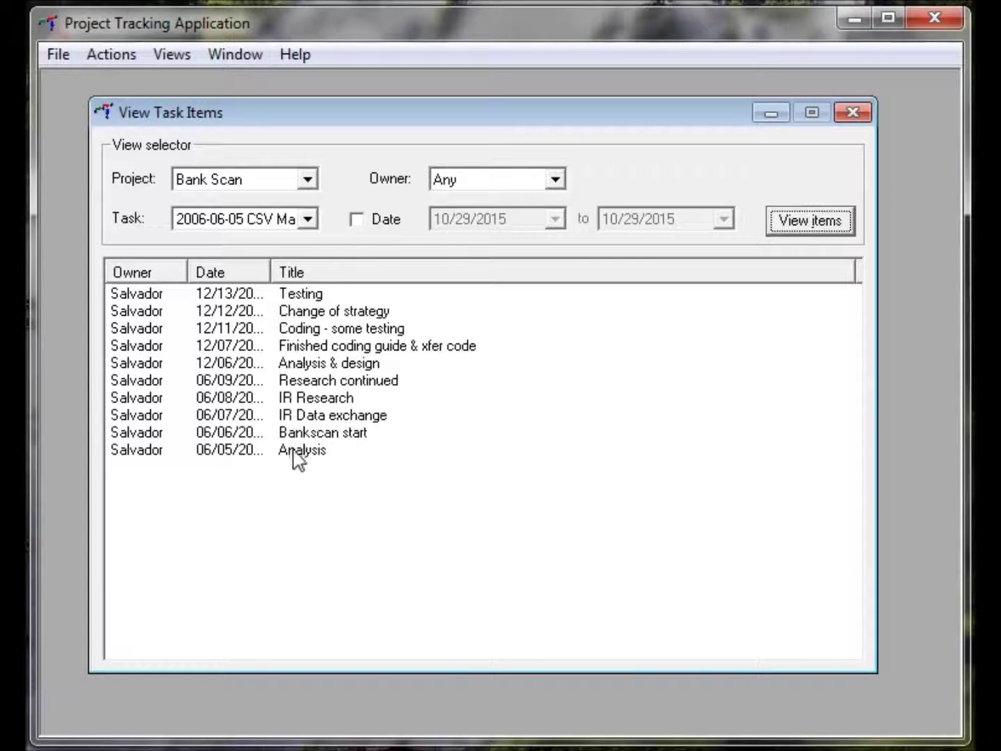
{"action": "left_click", "coordinate": [853, 115]}
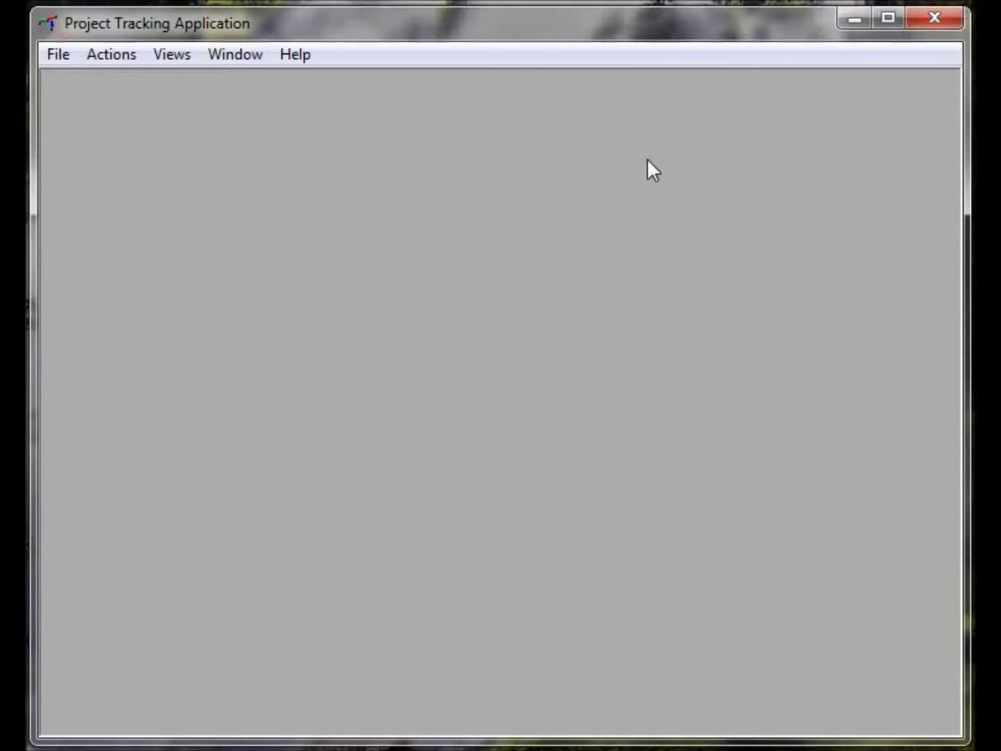
Open the activity calendar and display the month of June 2015
{"action": "left_click", "coordinate": [173, 58]}
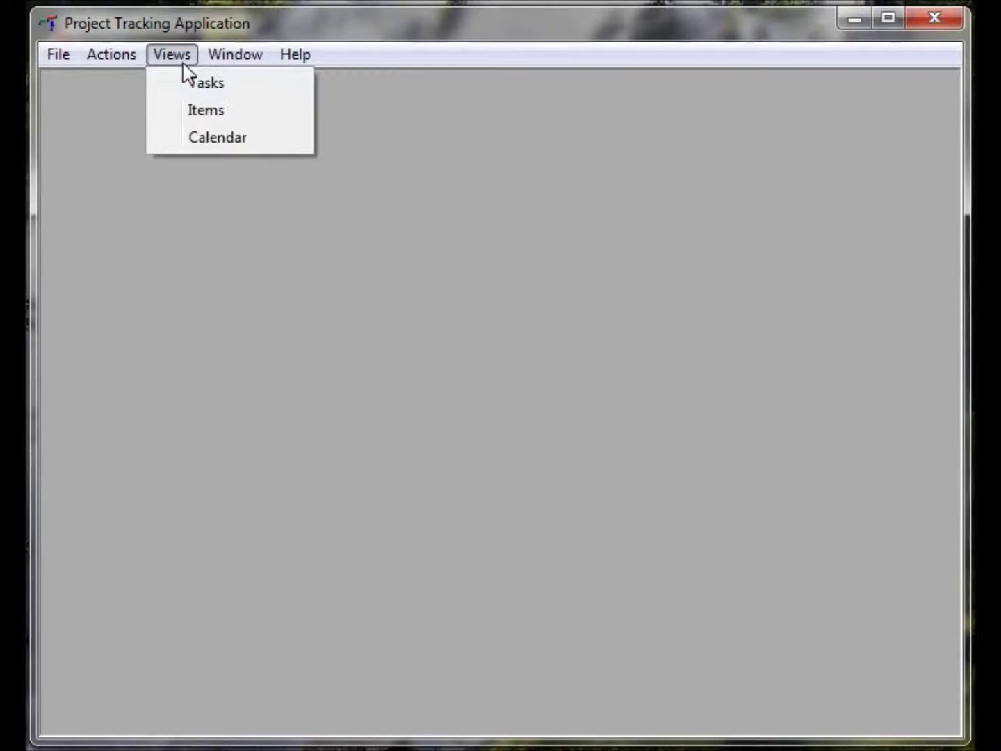
{"action": "left_click", "coordinate": [209, 135]}
{"action": "left_click_drag", "start_coordinate": [397, 219], "coordinate": [331, 101]}
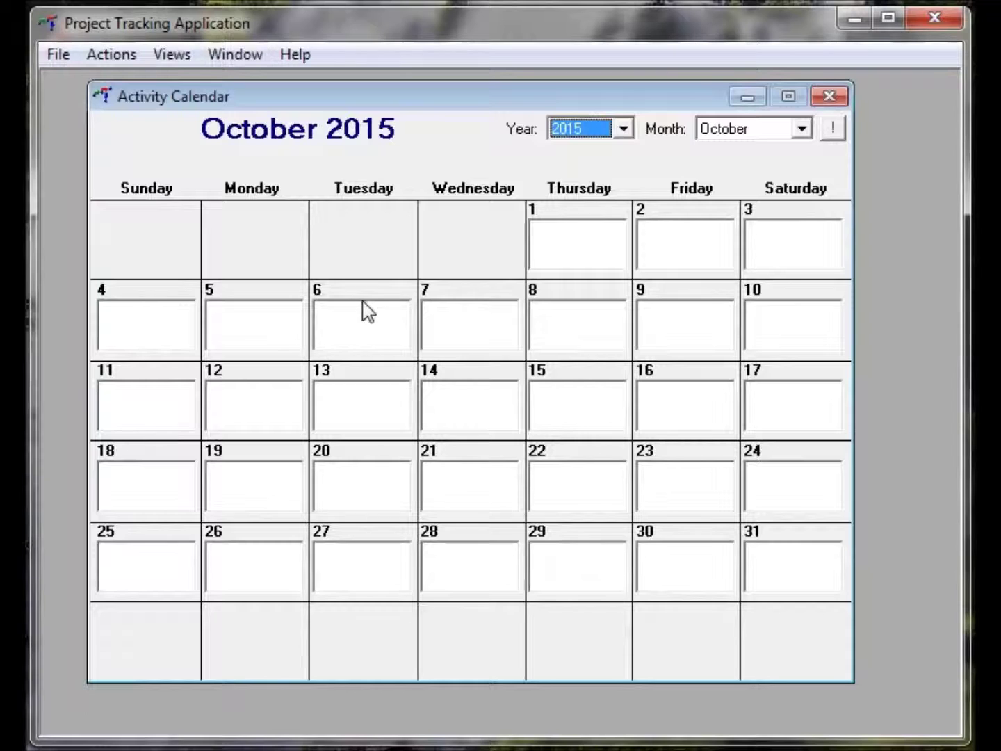
{"action": "left_click", "coordinate": [802, 129]}
{"action": "left_click", "coordinate": [728, 166]}
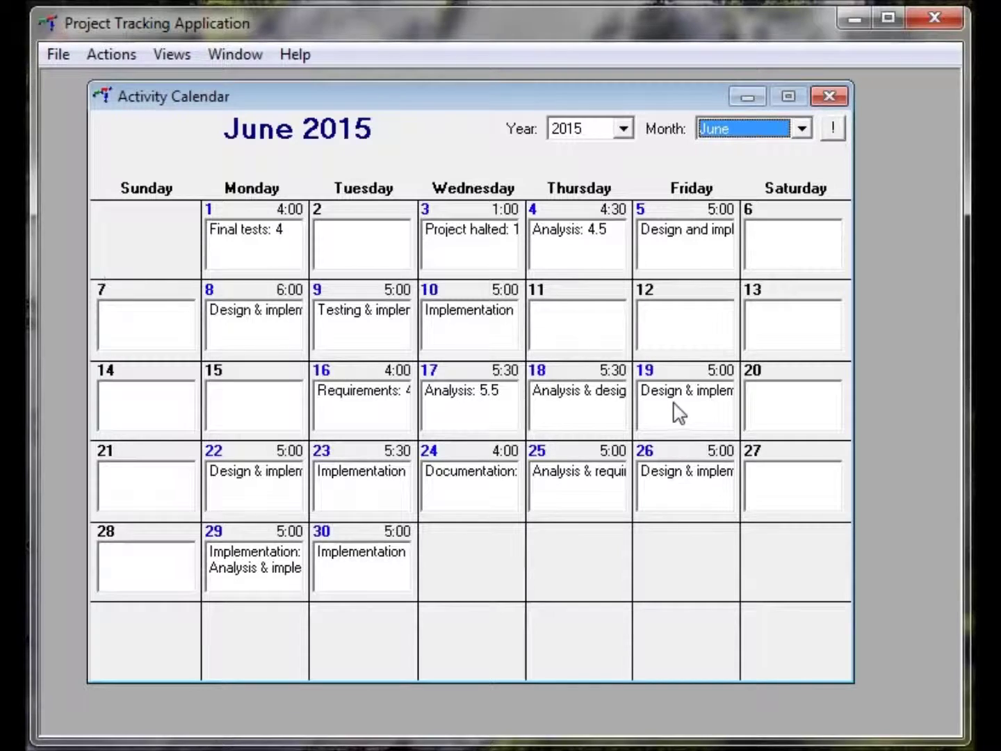
View the task items for June 8 and June 29 from the calendar, closing each item list after viewing
{"action": "left_click", "coordinate": [210, 295]}
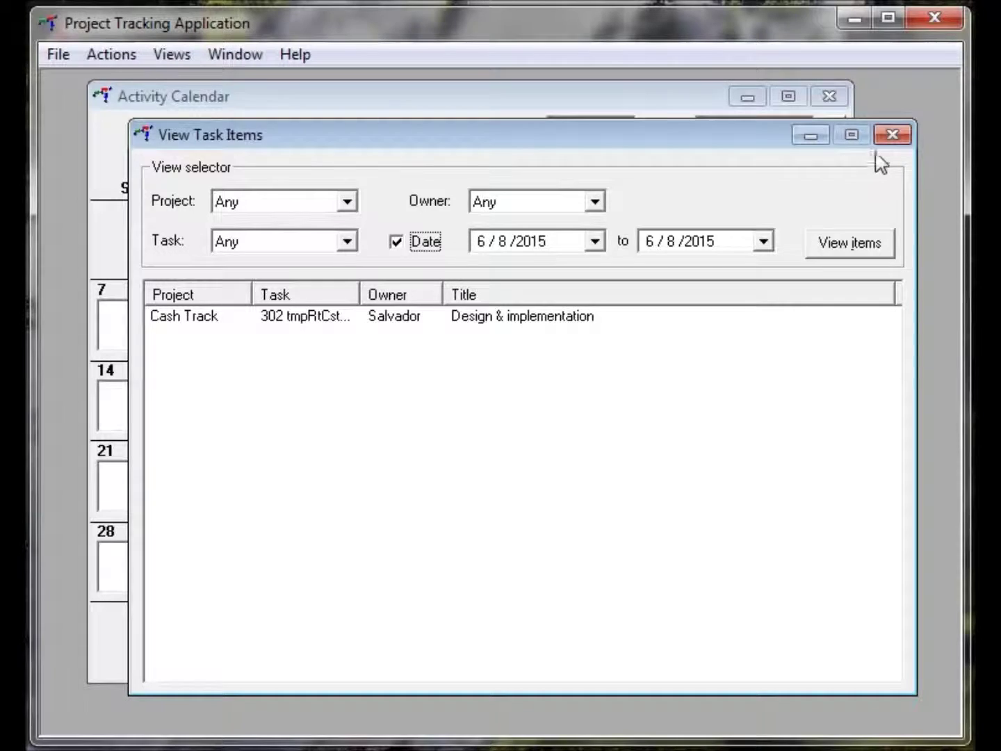
{"action": "left_click", "coordinate": [891, 136]}
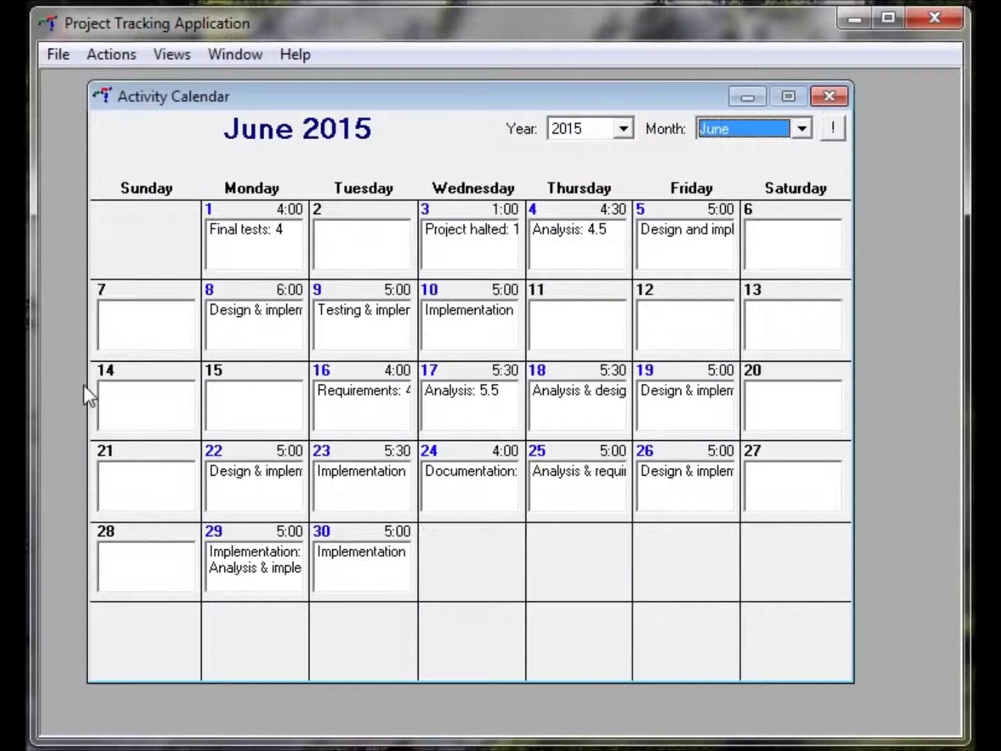
{"action": "left_click", "coordinate": [215, 534]}
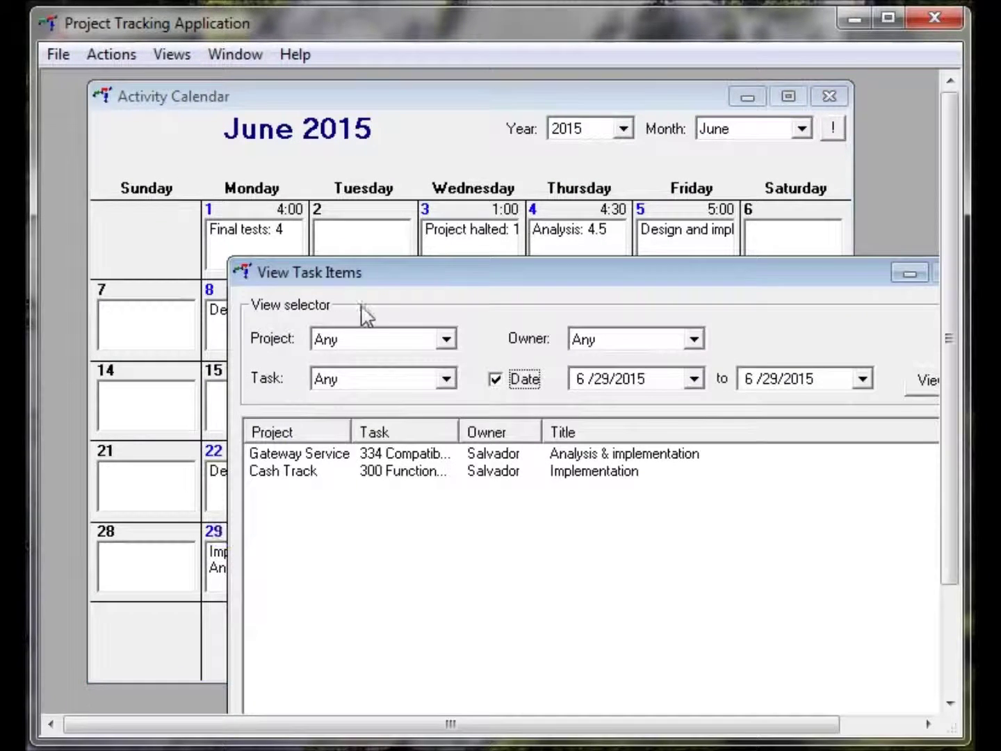
{"action": "left_click_drag", "start_coordinate": [385, 275], "coordinate": [266, 112]}
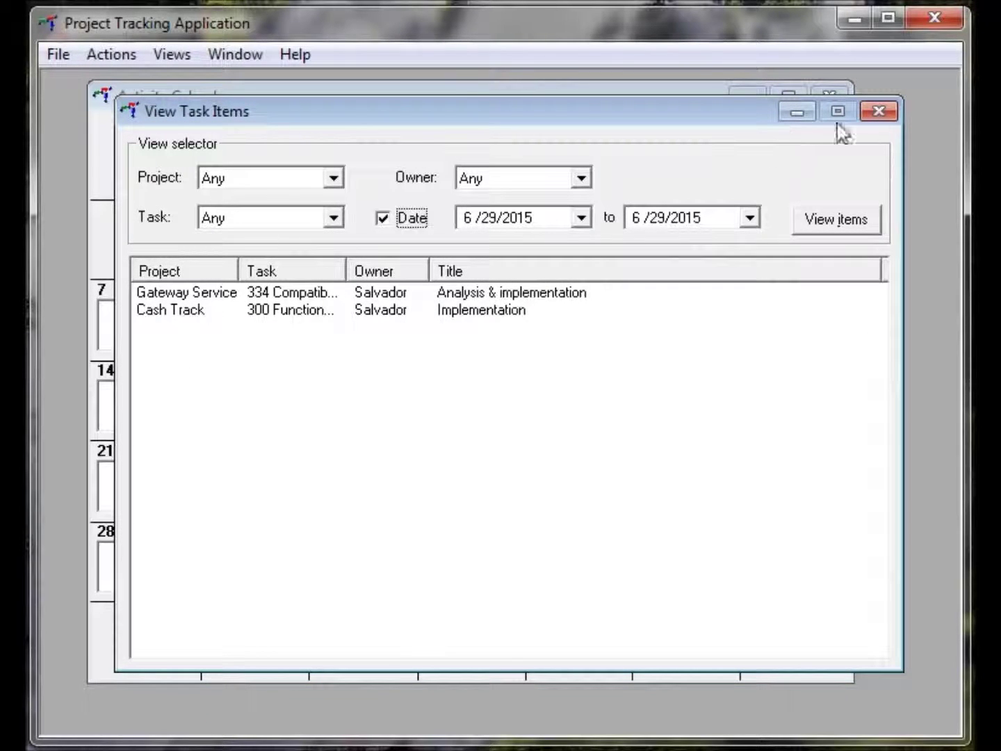
{"action": "left_click", "coordinate": [879, 114]}
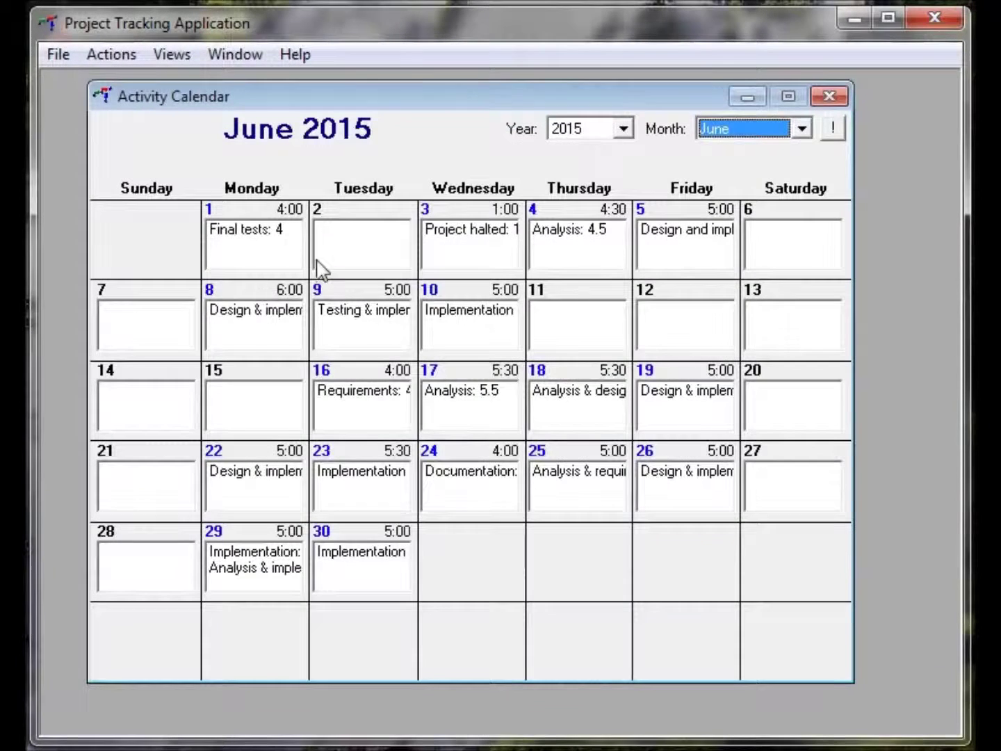
View the details of the Analysis item on June 17 and close the item window
{"action": "double_click", "coordinate": [453, 398]}
{"action": "left_click_drag", "start_coordinate": [460, 299], "coordinate": [391, 159]}
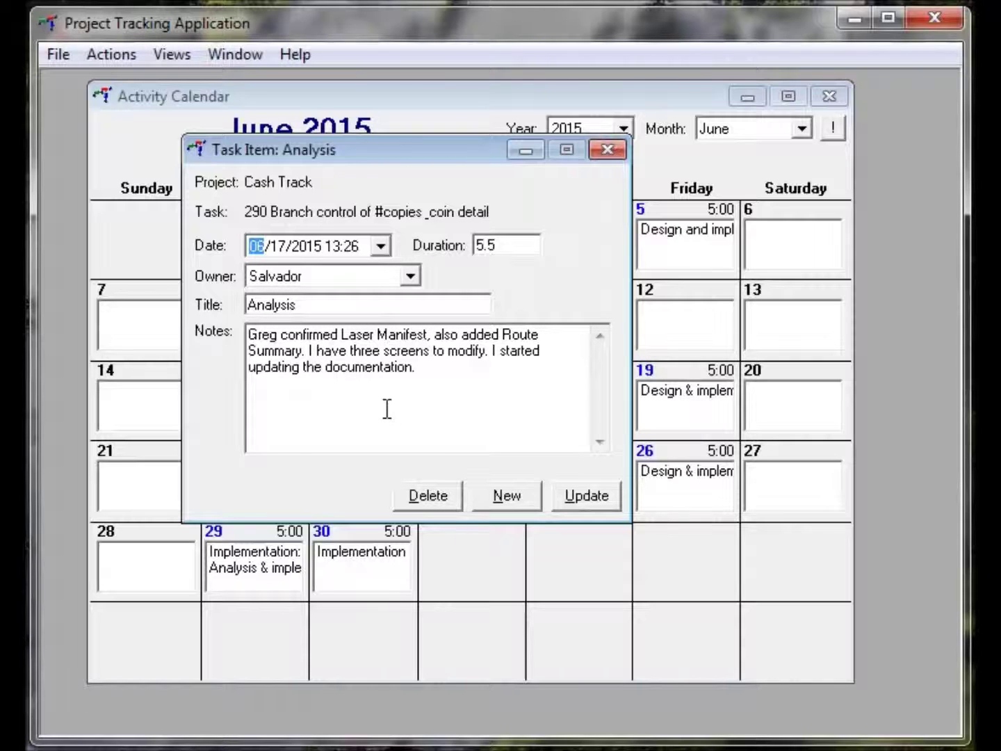
{"action": "left_click", "coordinate": [606, 151]}
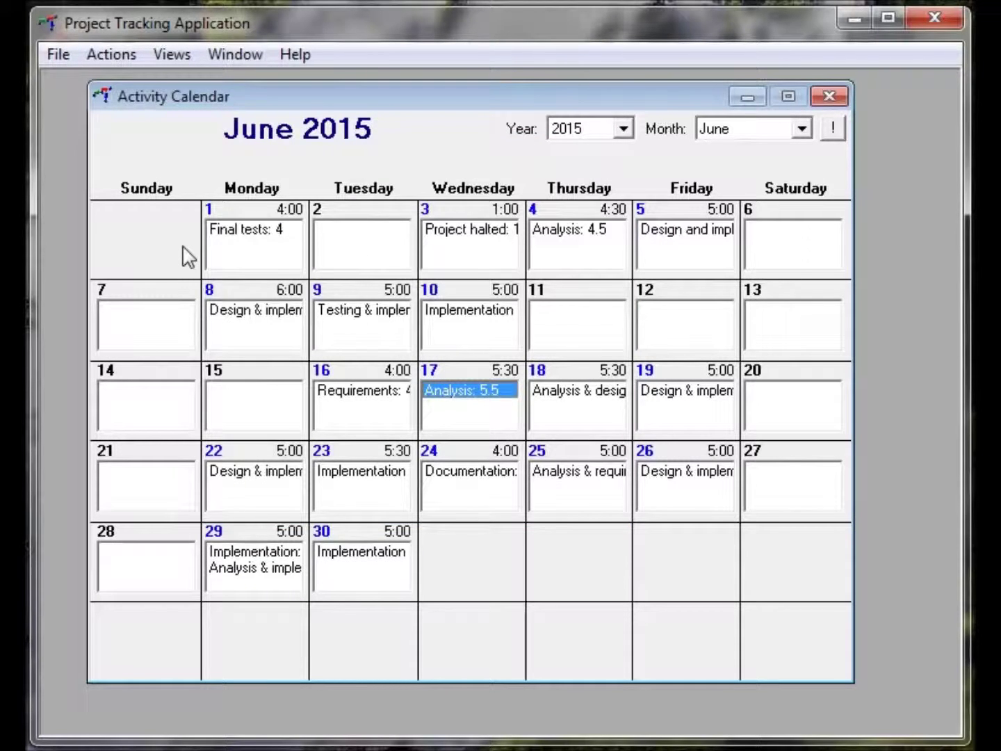
Look through the window and help options and open the application's About information
{"action": "left_click", "coordinate": [237, 55]}
{"action": "left_click", "coordinate": [236, 56]}
{"action": "left_click", "coordinate": [296, 57]}
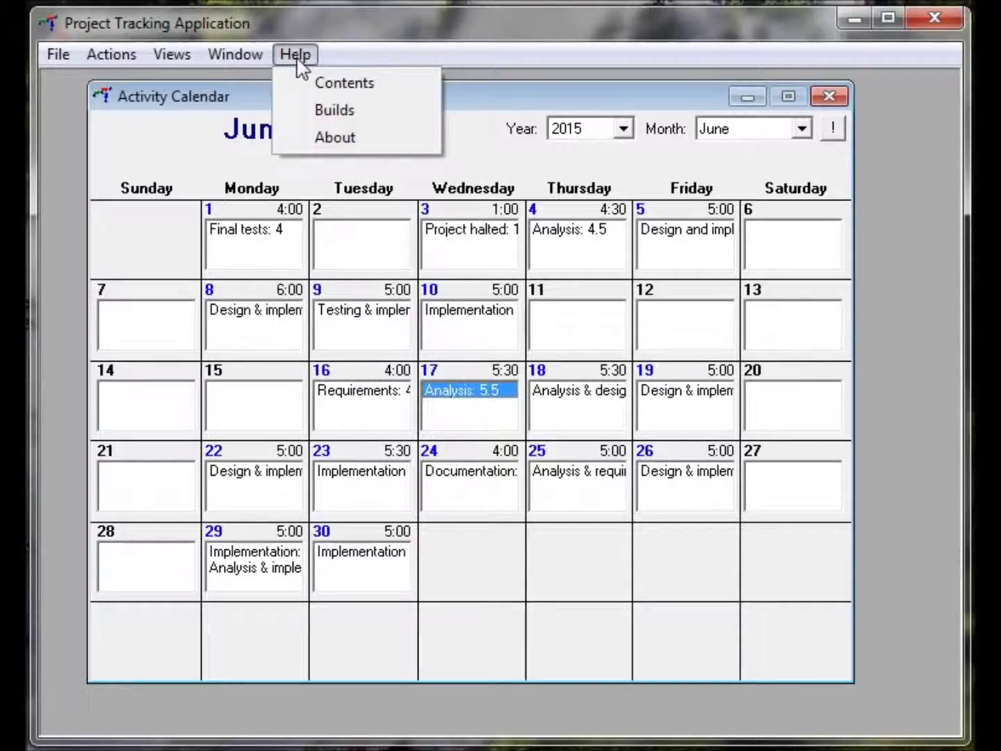
{"action": "left_click", "coordinate": [342, 141]}
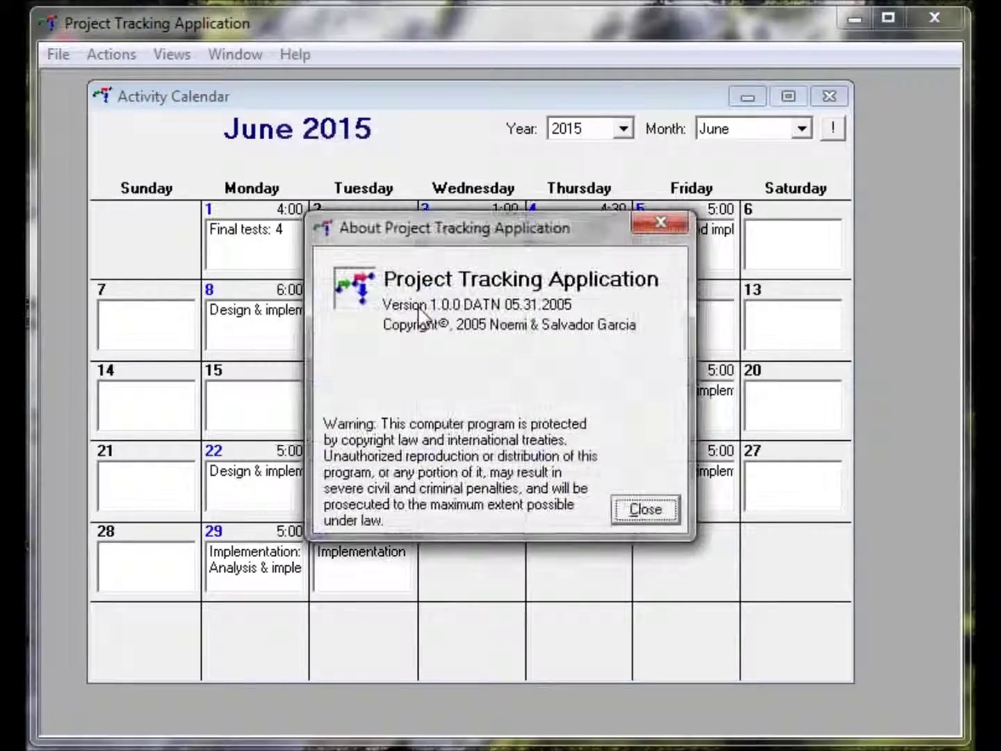